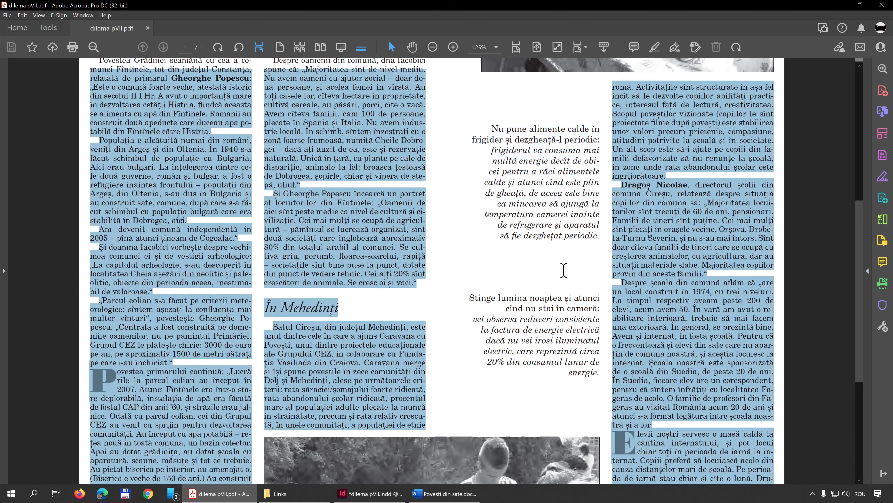
Copy the refrigerator tip, heading and paragraph, from the end of the Word document and switch to the InDesign layout.
left_click(535, 275)
scroll(449, 430, "up", 3)
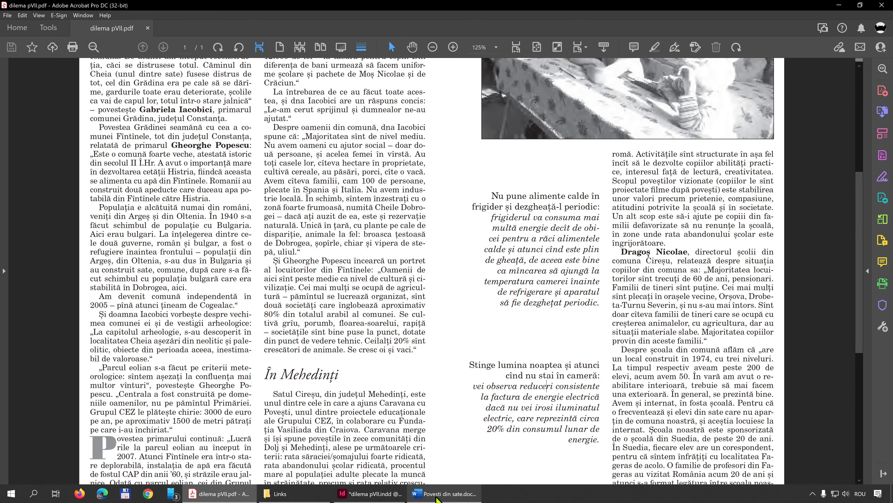
left_click(444, 493)
scroll(798, 169, "down", 10)
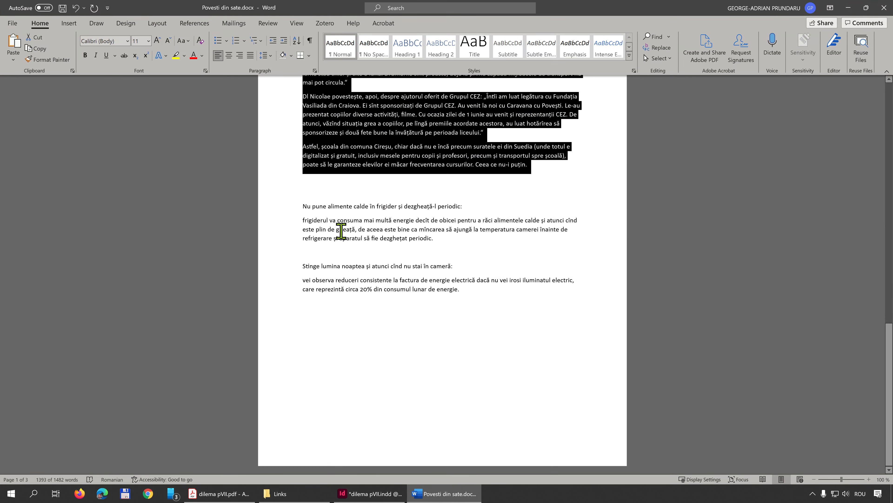
left_click(308, 209)
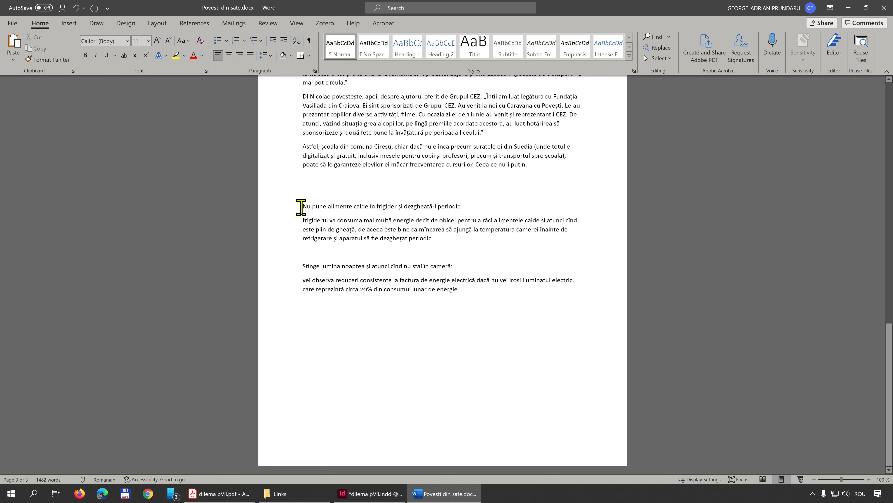
left_click_drag(301, 206, 442, 242)
key("ctrl+c")
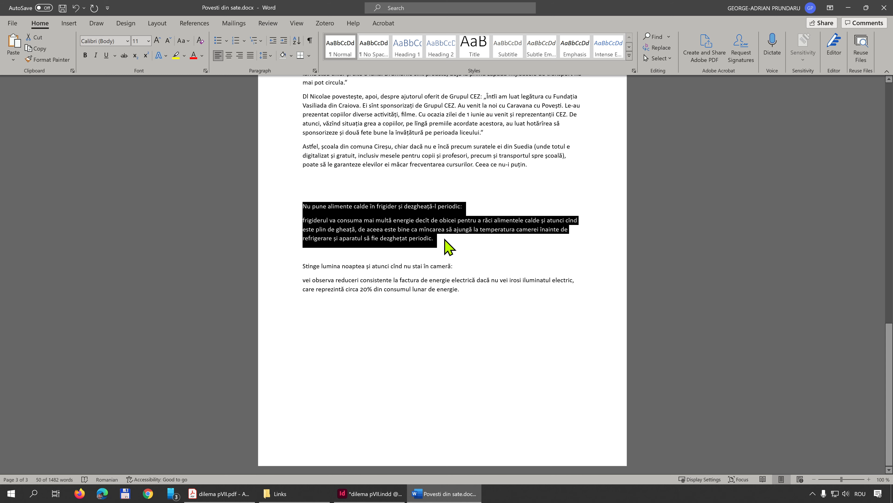
left_click(369, 494)
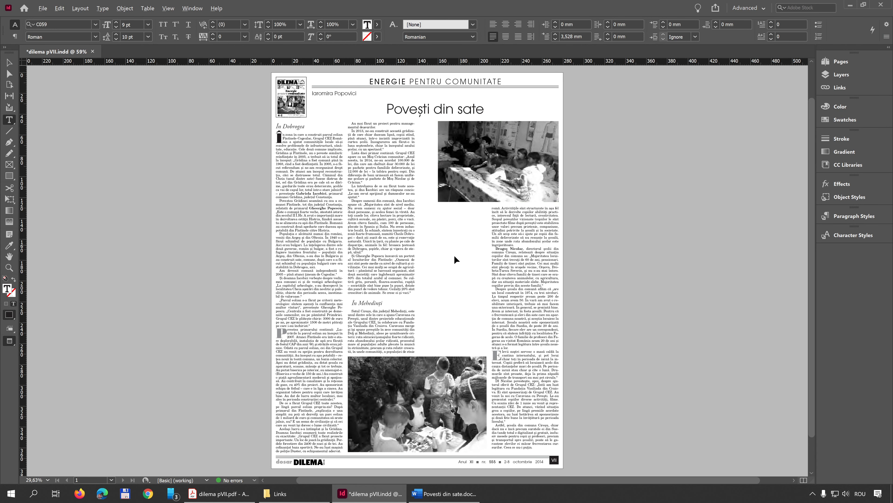
key("ctrl+v")
key("ctrl+z")
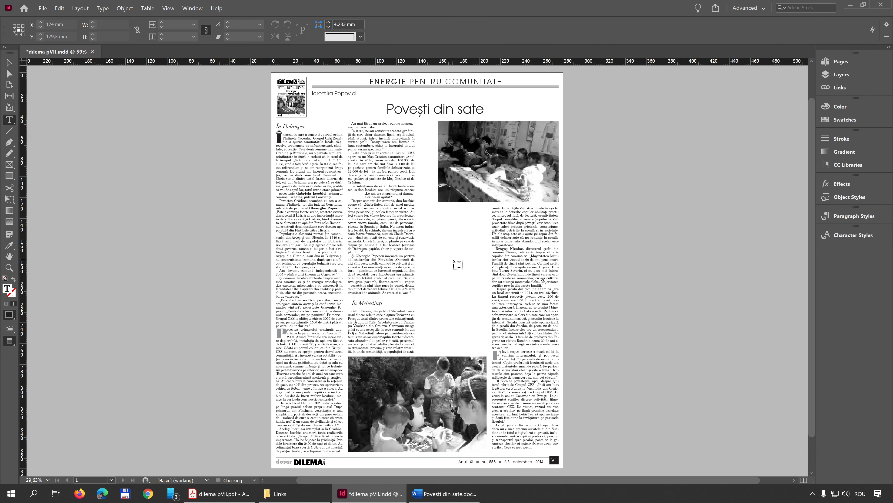
key("ctrl+z")
key("Escape")
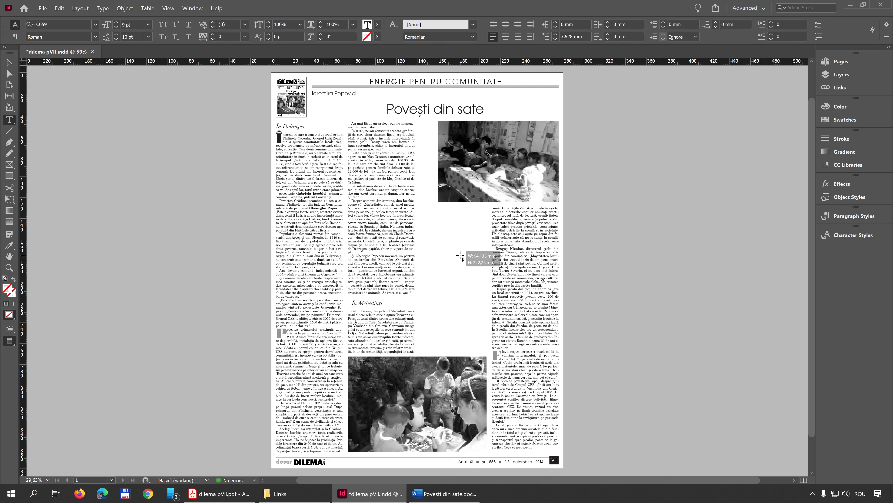
left_click(517, 293)
left_click(384, 256)
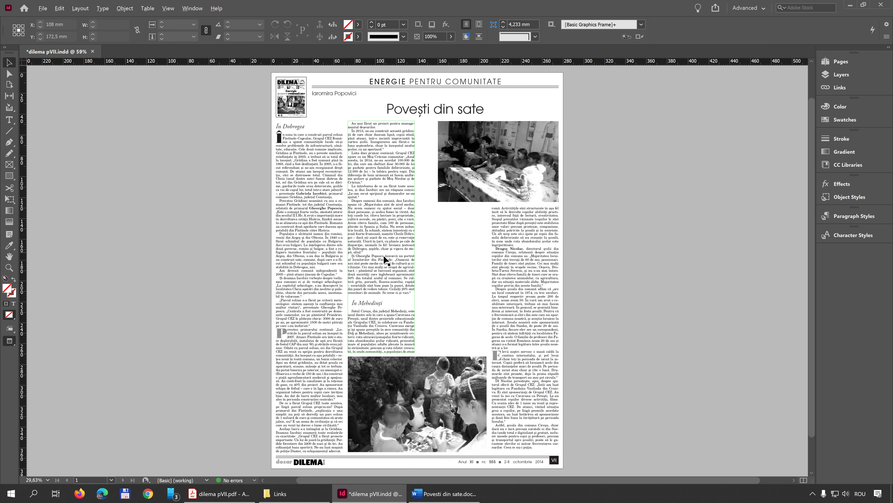
key("ctrl+equal")
key("ctrl+equal")
key("ctrl+equal")
key("ctrl+equal")
key("ctrl+equal")
key("ctrl+equal")
key("ctrl+equal")
key("ctrl+equal")
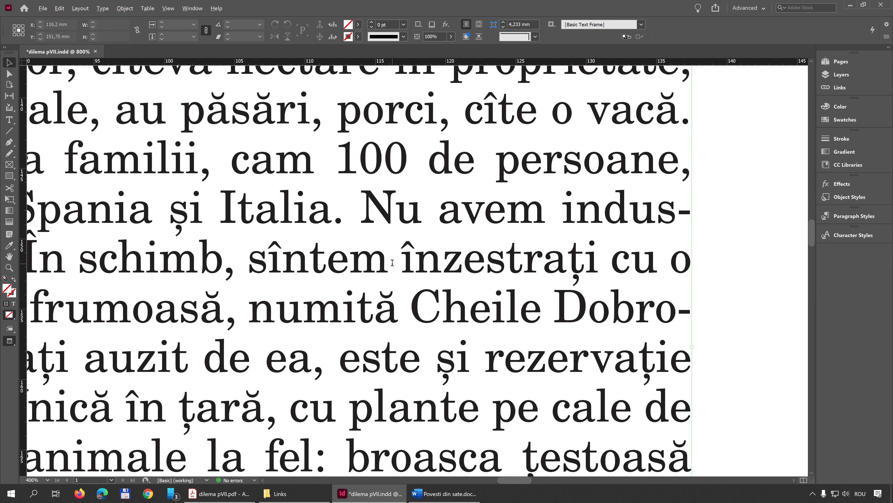
double_click(395, 249)
left_click_drag(396, 249, 506, 267)
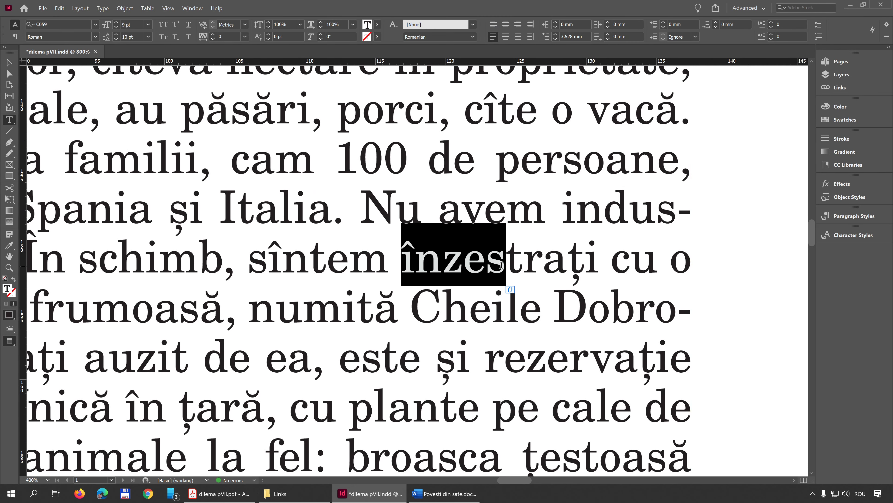
key("ctrl+v")
scroll(519, 275, "down", 5)
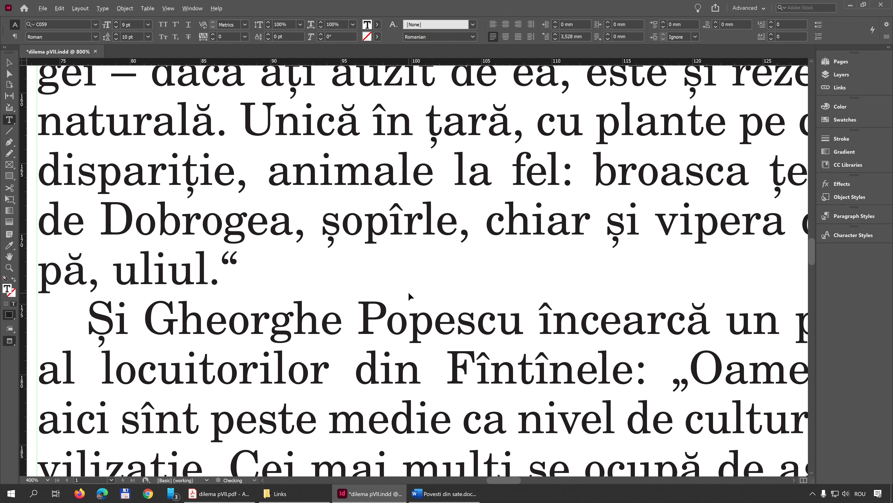
scroll(529, 259, "down", 5)
With nothing selected, paste the refrigerator tip as a new text frame and place it in the empty column below the upper photo.
left_click(9, 63)
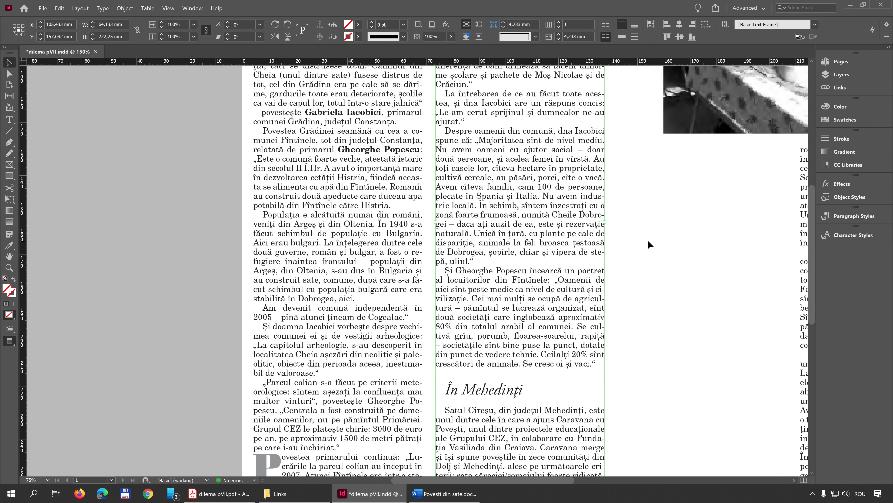
left_click(637, 159)
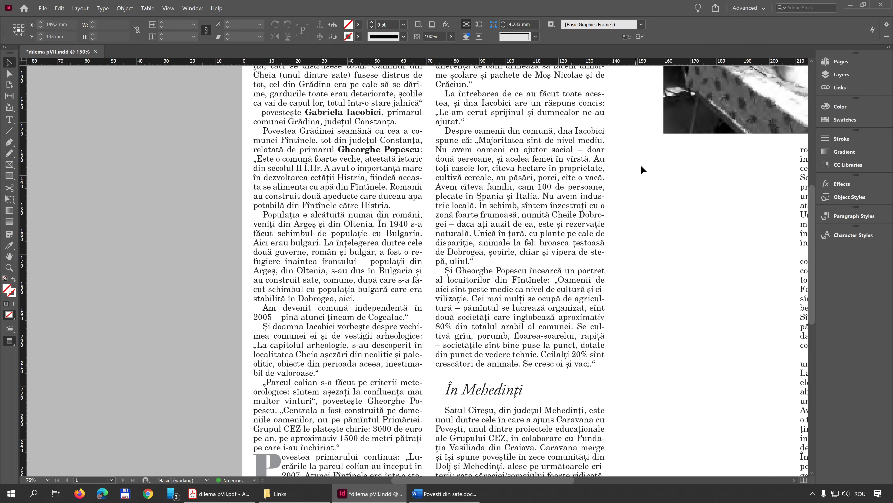
scroll(366, 201, "right", 5)
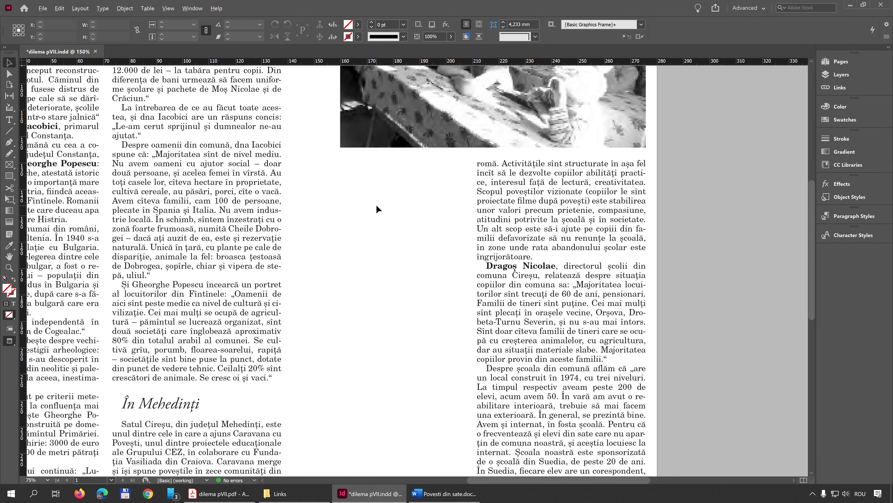
key("ctrl+v")
left_click_drag(427, 211, 387, 195)
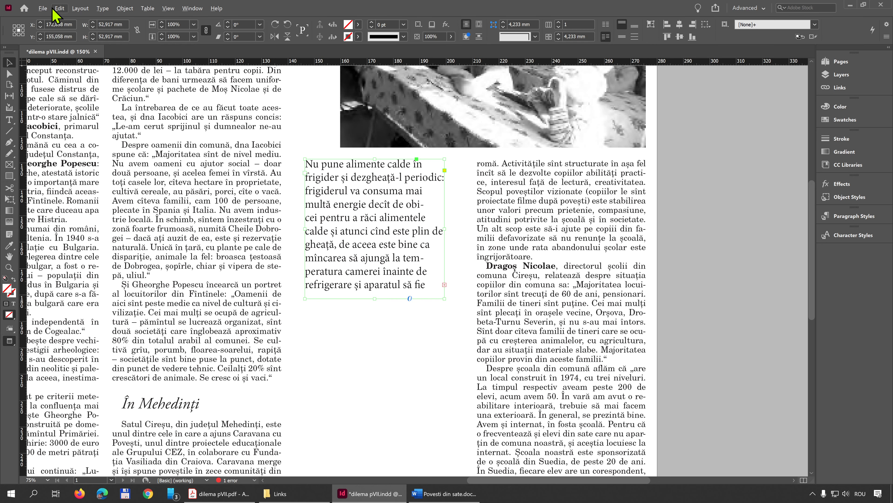
left_click(59, 8)
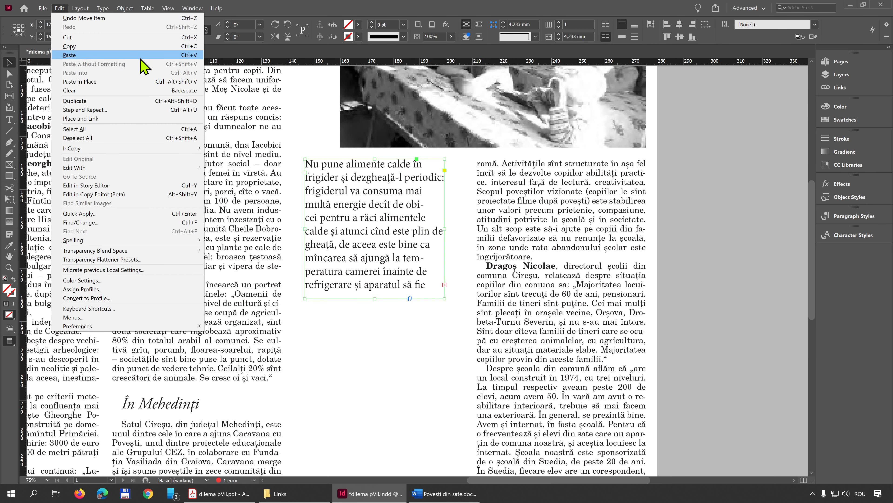
left_click(385, 330)
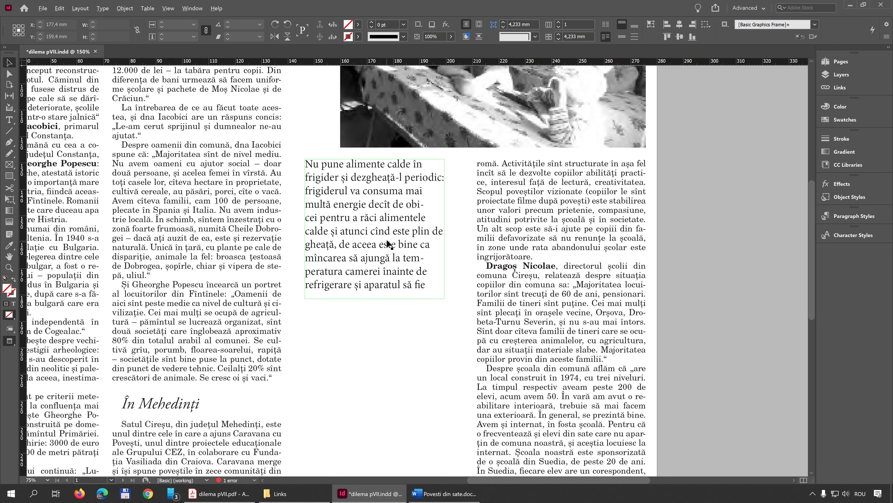
left_click_drag(385, 278, 390, 301)
Switch to the Word document and copy the tip about turning off the light, heading and paragraph.
left_click(426, 494)
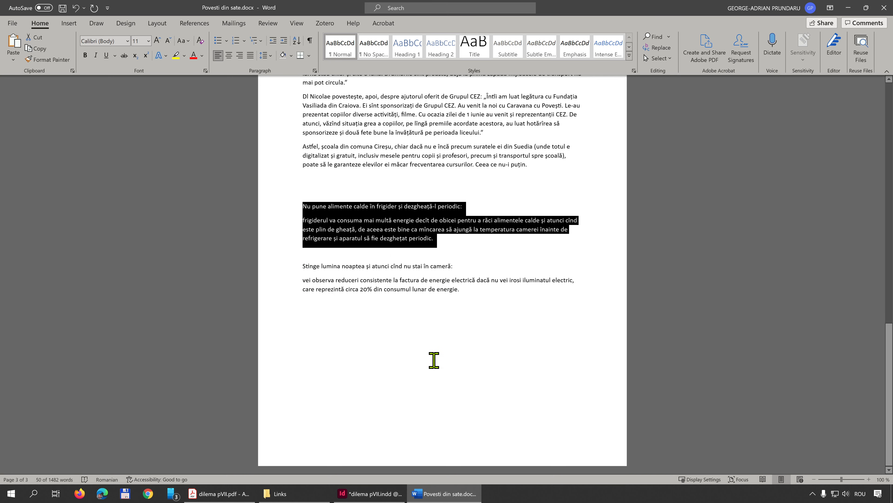
left_click_drag(304, 266, 469, 295)
key("ctrl+c")
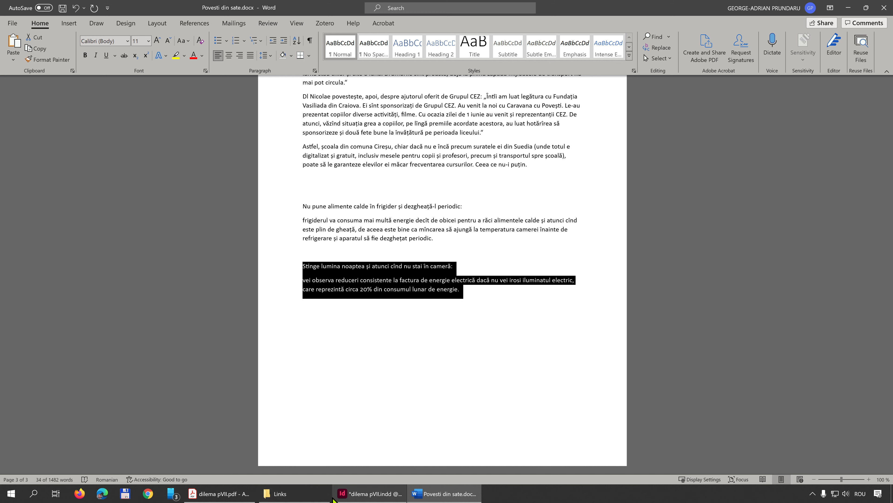
In the InDesign layout, paste the light tip as a separate text frame and place it below the refrigerator tip.
left_click(377, 495)
scroll(364, 311, "down", 1)
key("ctrl+v")
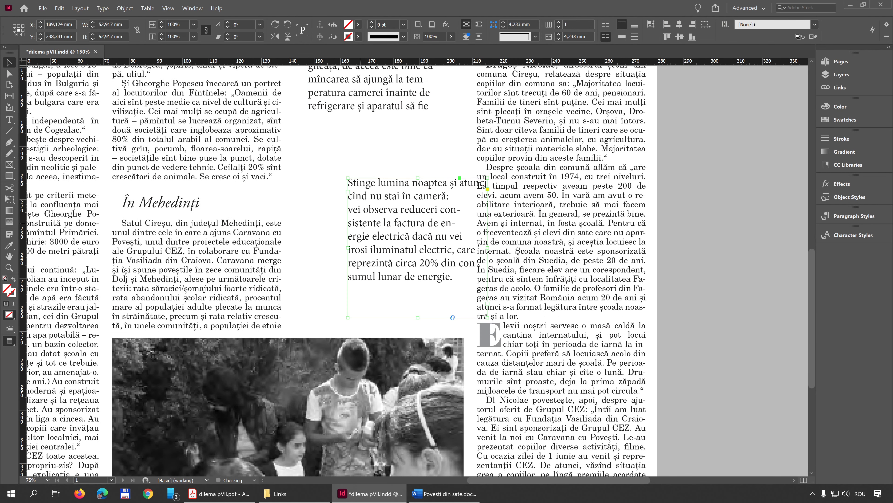
left_click_drag(388, 199, 299, 176)
Turn off preview mode, move the refrigerator tip frame up below the photo and narrow it to about 47 mm, flush with the photo's left edge.
scroll(401, 251, "up", 3)
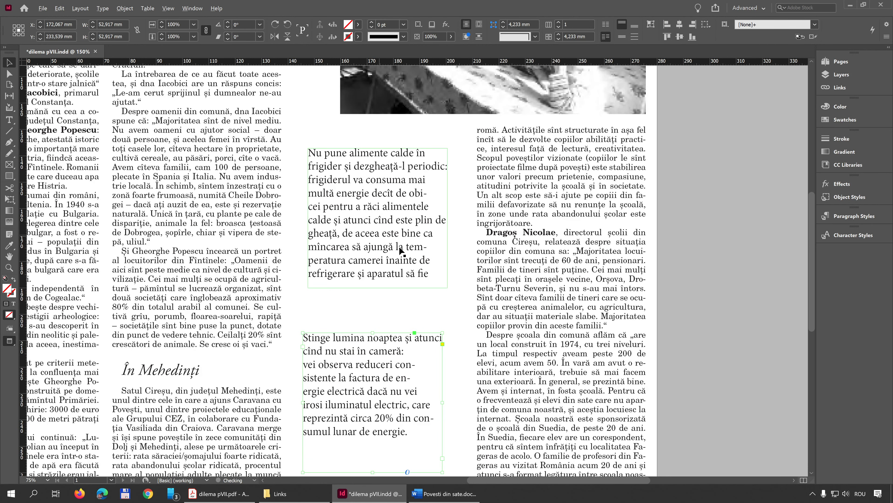
key("w")
left_click_drag(371, 170, 386, 147)
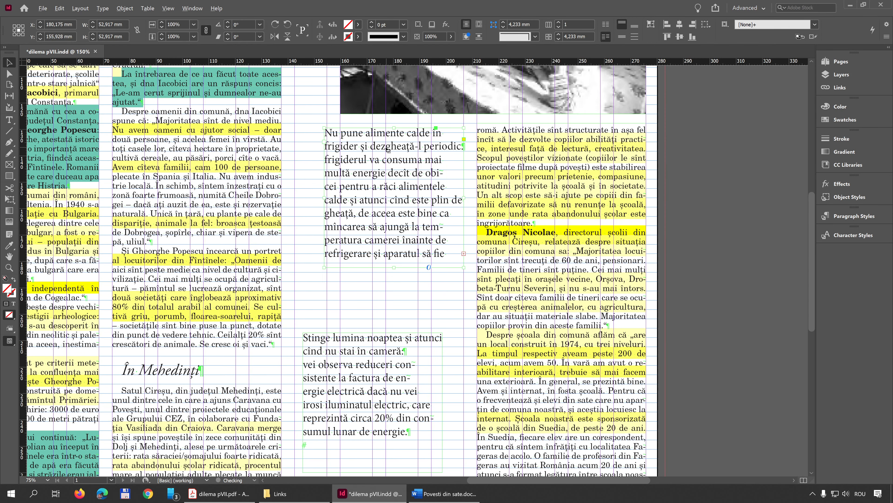
scroll(374, 171, "up", 8)
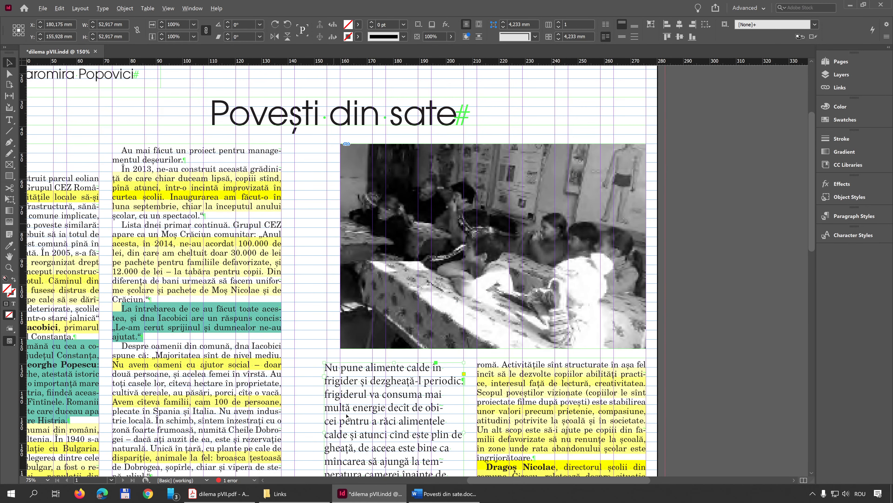
scroll(372, 320, "down", 8)
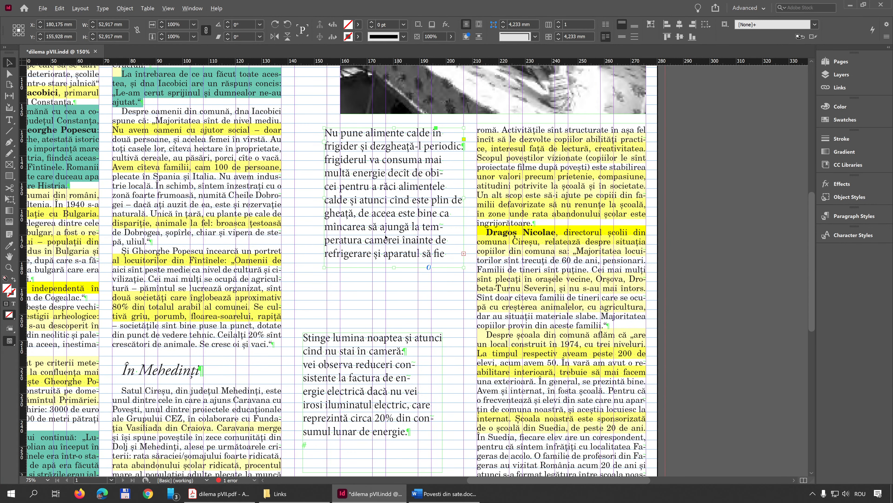
scroll(374, 199, "up", 1)
left_click_drag(325, 233, 340, 233)
scroll(331, 205, "up", 4)
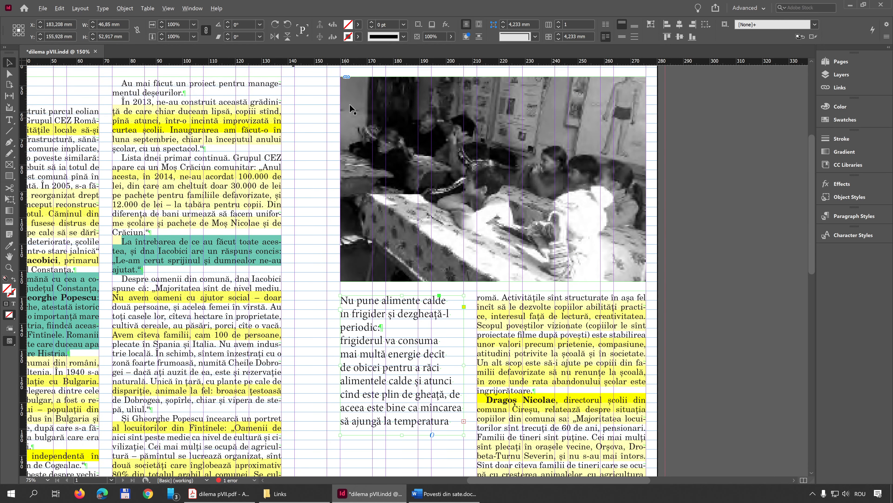
Align the light tip frame under the refrigerator tip frame, narrow it to about 46 mm and leave a gap between the two.
scroll(344, 342, "down", 5)
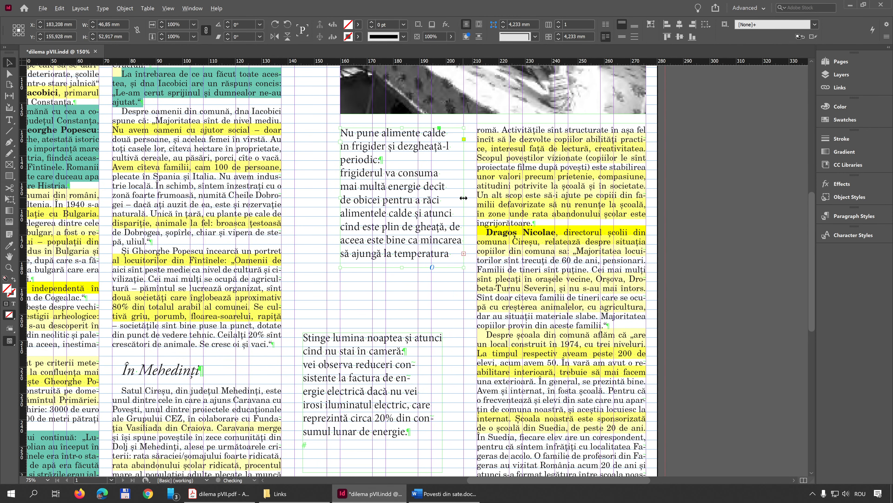
left_click_drag(397, 365, 435, 322)
left_click_drag(481, 363, 462, 363)
scroll(387, 280, "down", 2)
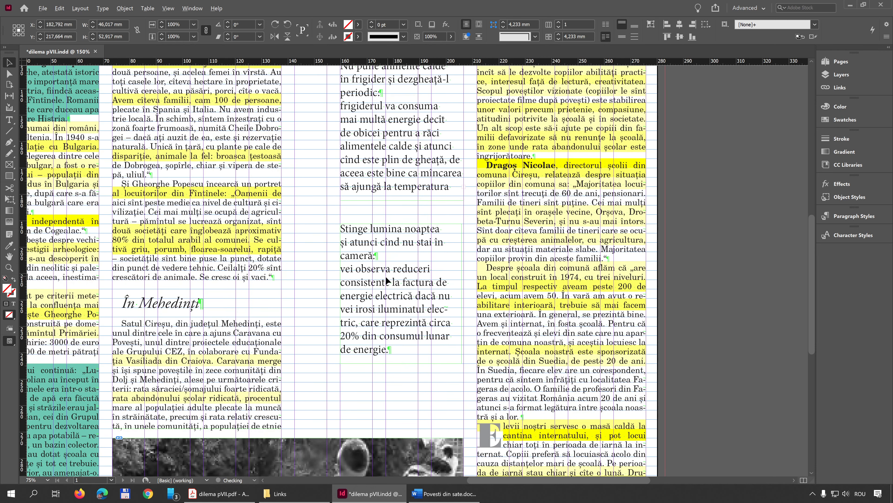
left_click_drag(387, 280, 399, 304)
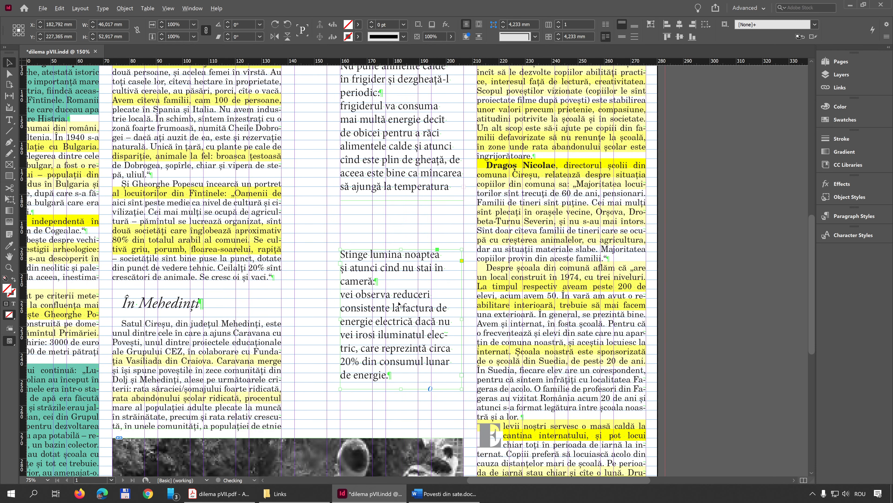
Format all of the refrigerator tip's text in C059 Roman at 10 pt.
left_click(360, 158)
scroll(368, 184, "up", 4)
double_click(367, 246)
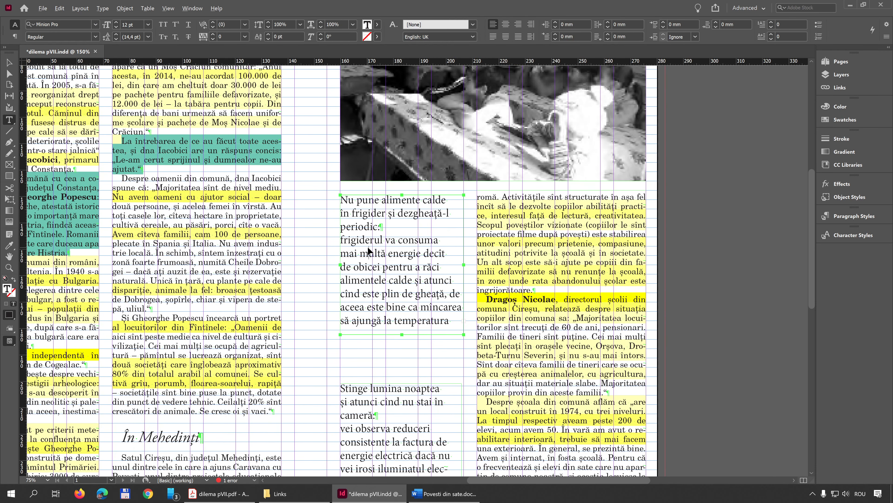
key("ctrl+a")
left_click(72, 26)
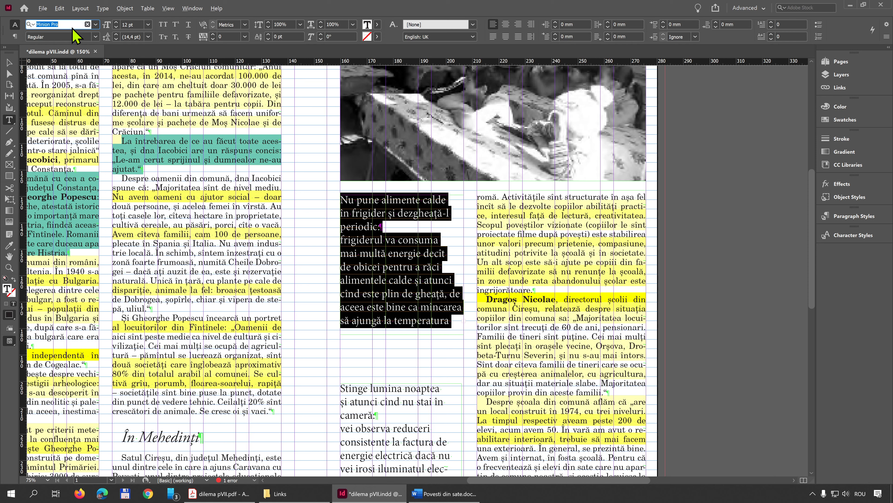
type("c059")
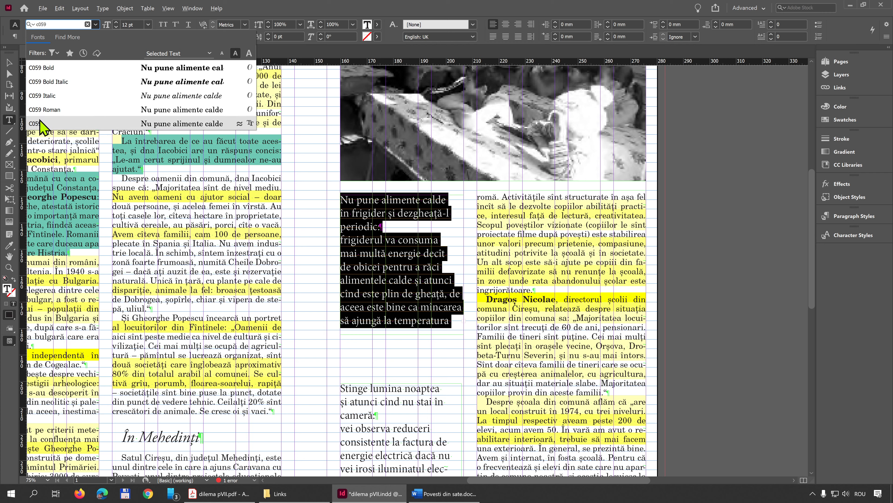
left_click(48, 112)
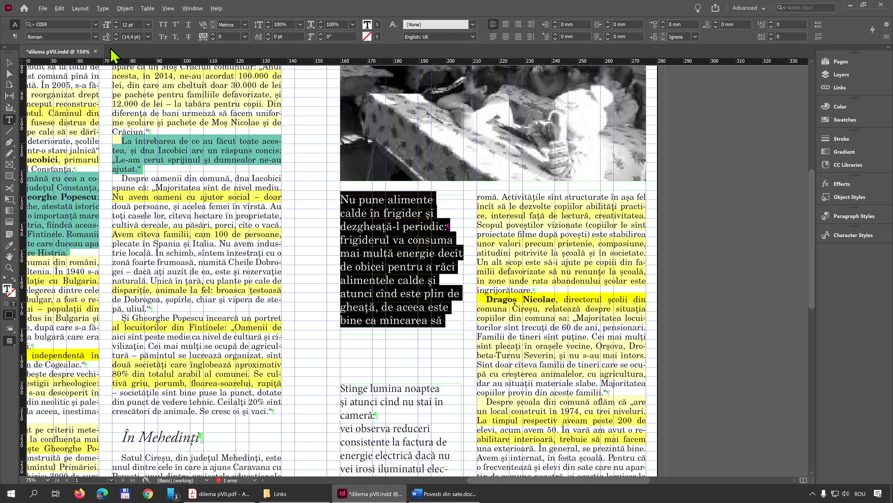
left_click(117, 27)
left_click(116, 27)
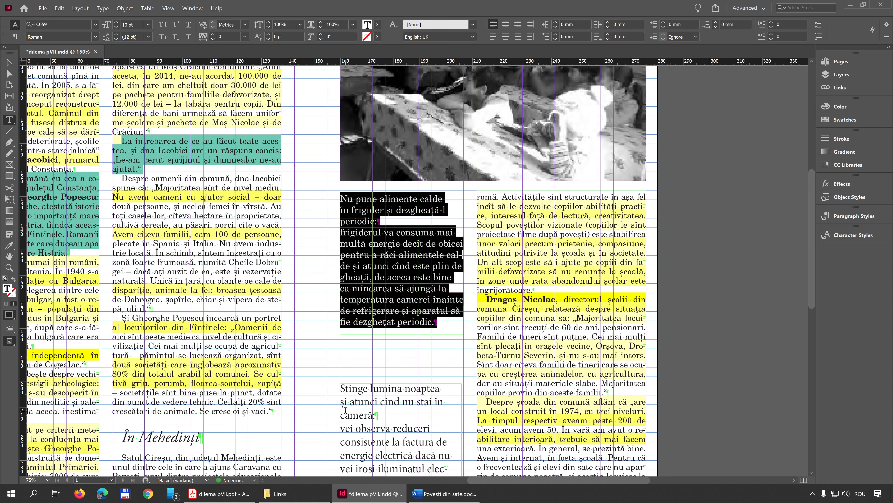
Select all of the refrigerator tip's text and align it right.
scroll(374, 370, "down", 3)
left_click(375, 345)
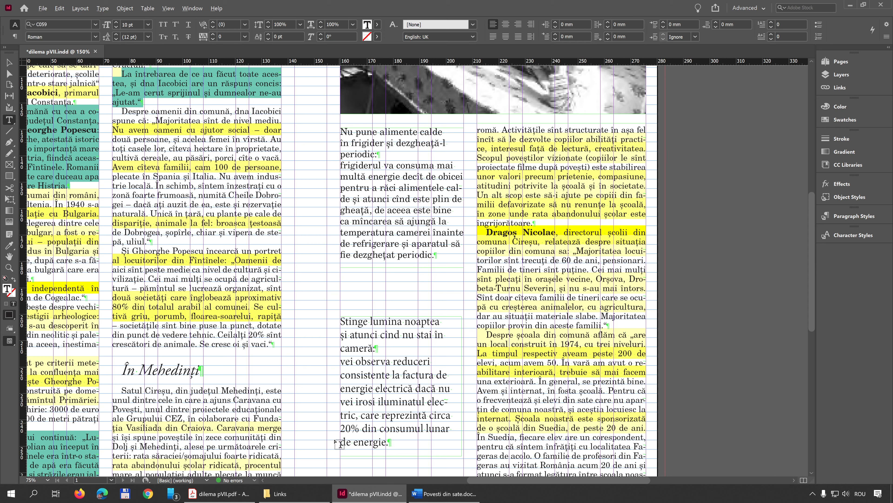
key("ctrl+a")
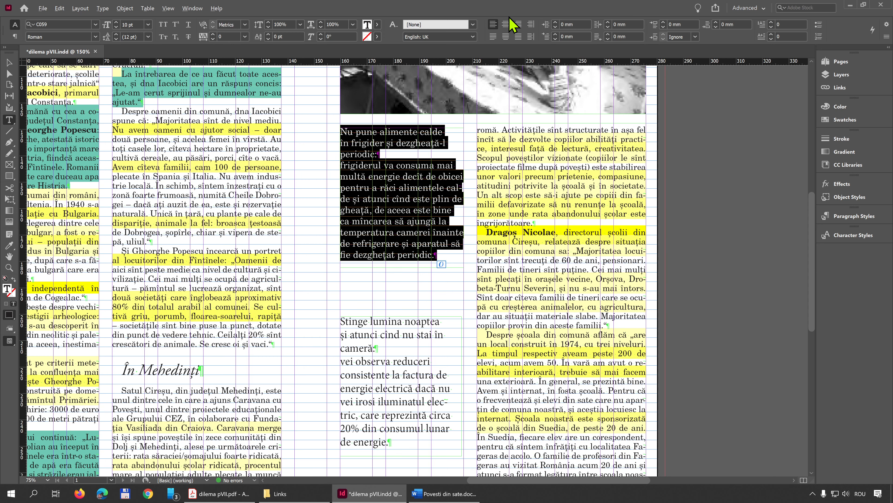
left_click(518, 28)
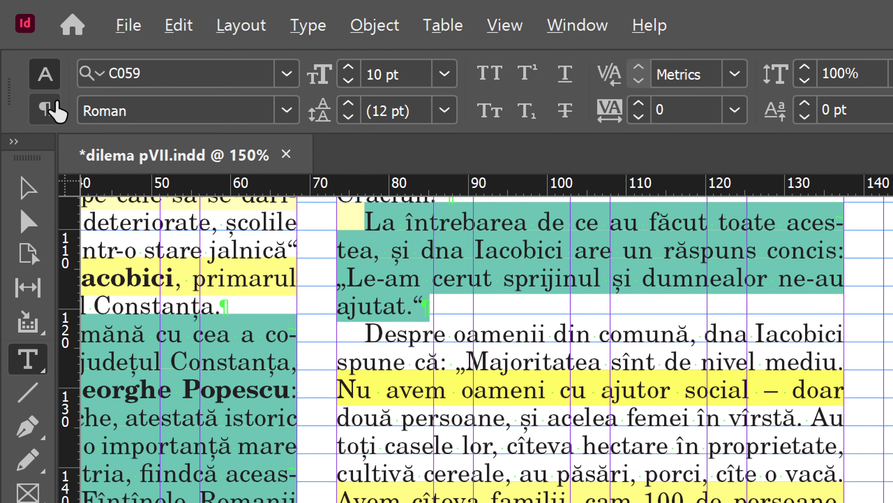
left_click(42, 117)
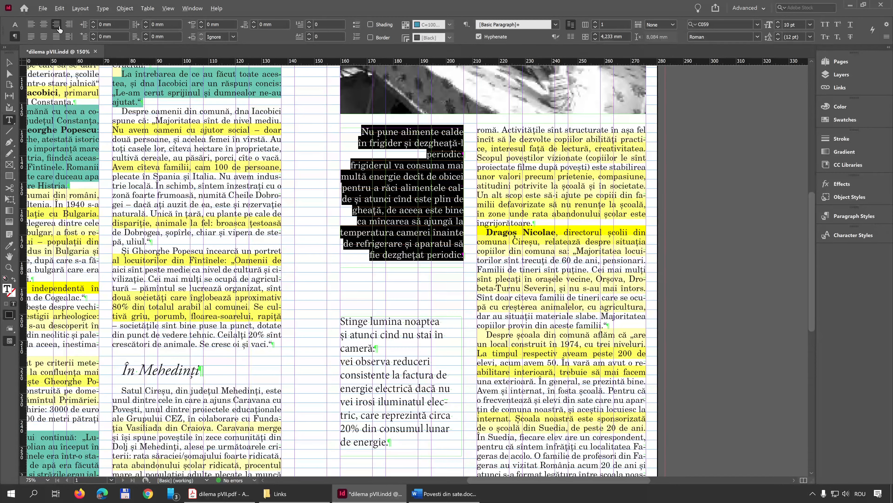
Format all of the light tip's text in C059 Roman at 10 pt.
left_click(365, 322)
key("ctrl+a")
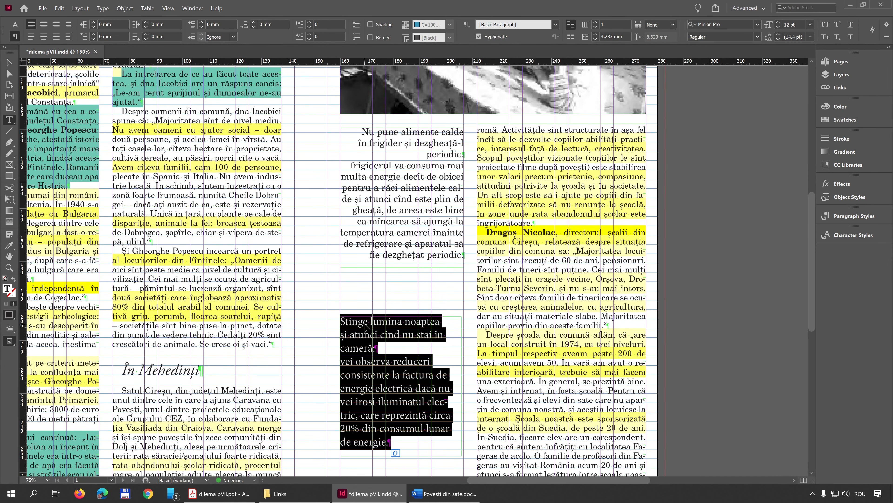
left_click(16, 24)
left_click(63, 23)
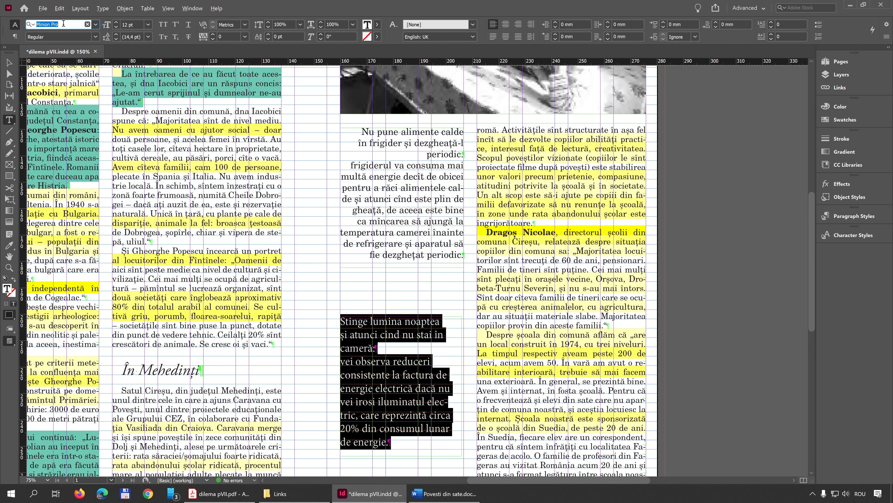
type("c0")
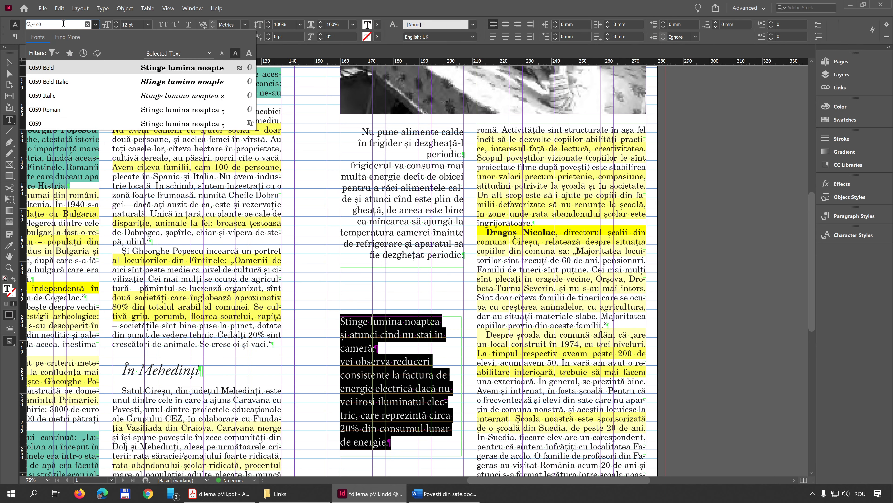
left_click(56, 113)
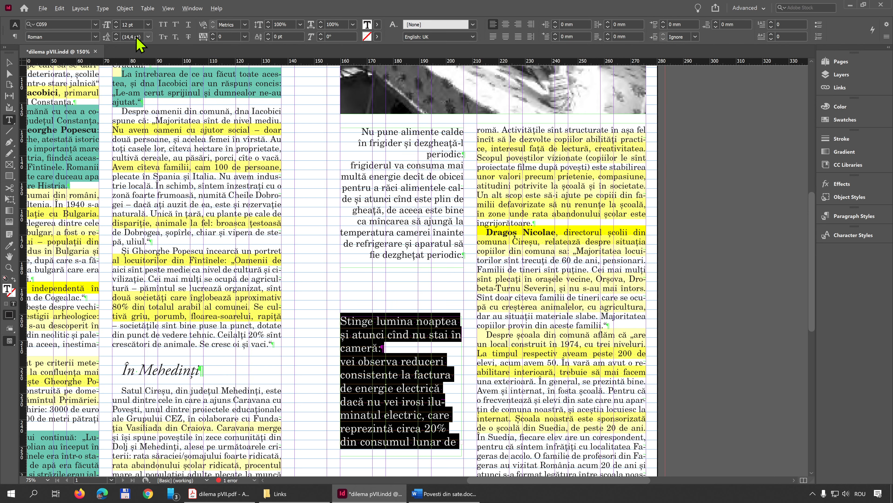
left_click(116, 27)
left_click(116, 26)
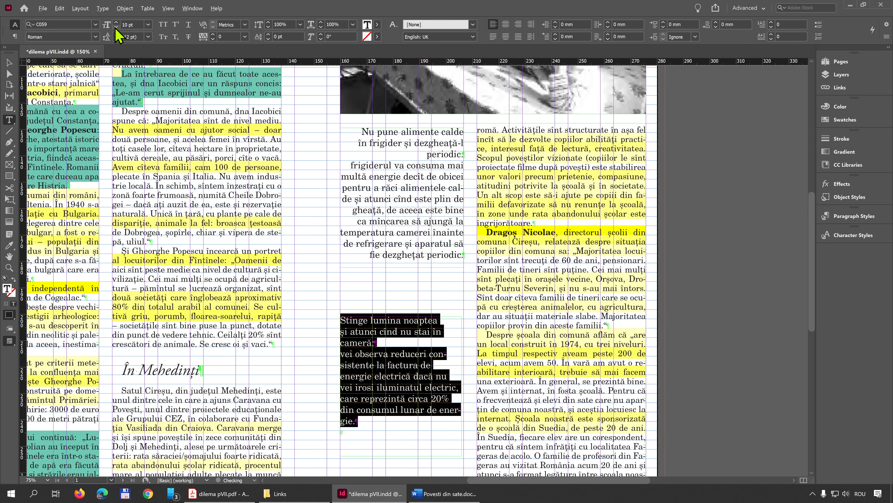
Align the light tip's text right and show the page in preview mode.
left_click(15, 36)
left_click(56, 24)
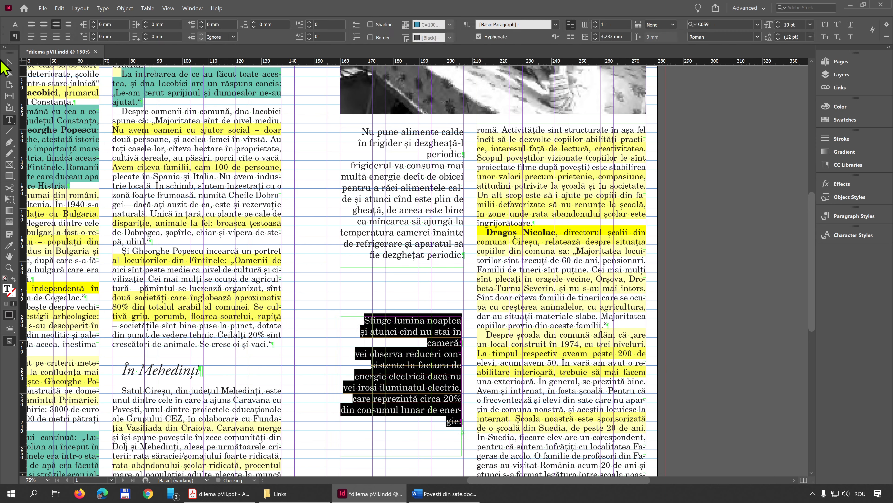
left_click(9, 62)
key("w")
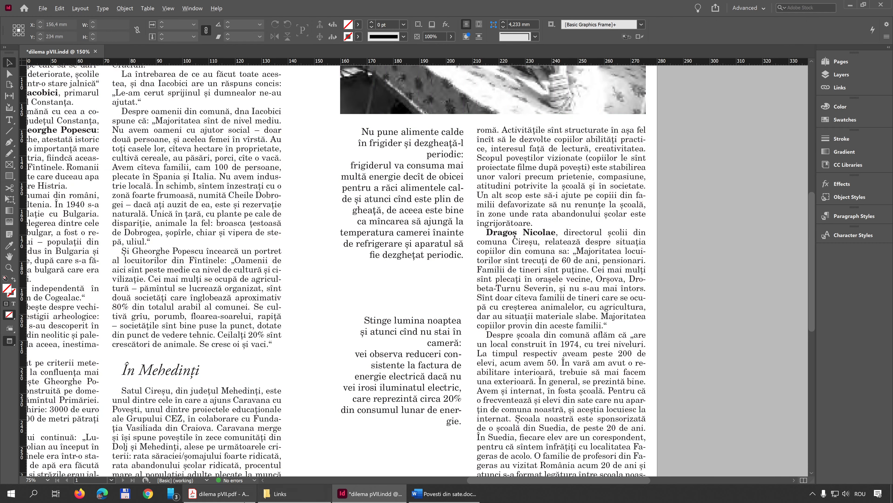
Switch to the reference PDF in Acrobat and examine the type style of each tip's heading and body text.
key("alt+Tab")
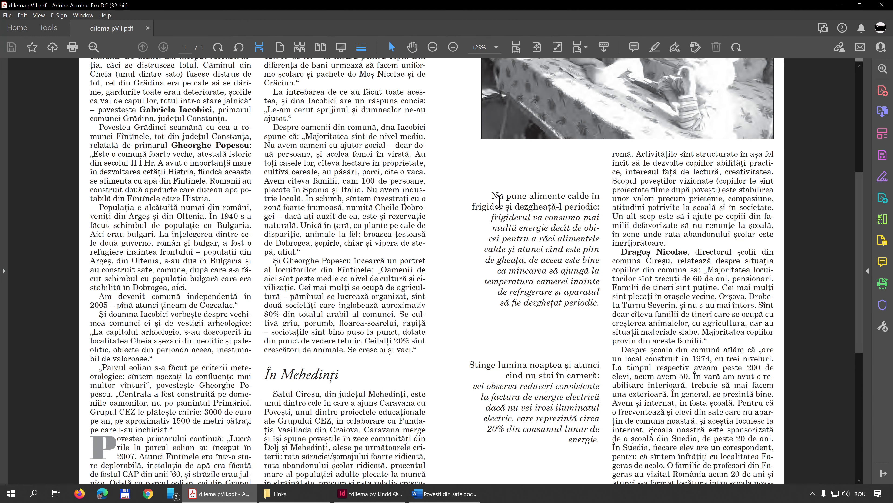
left_click_drag(492, 197, 602, 205)
left_click_drag(492, 218, 600, 305)
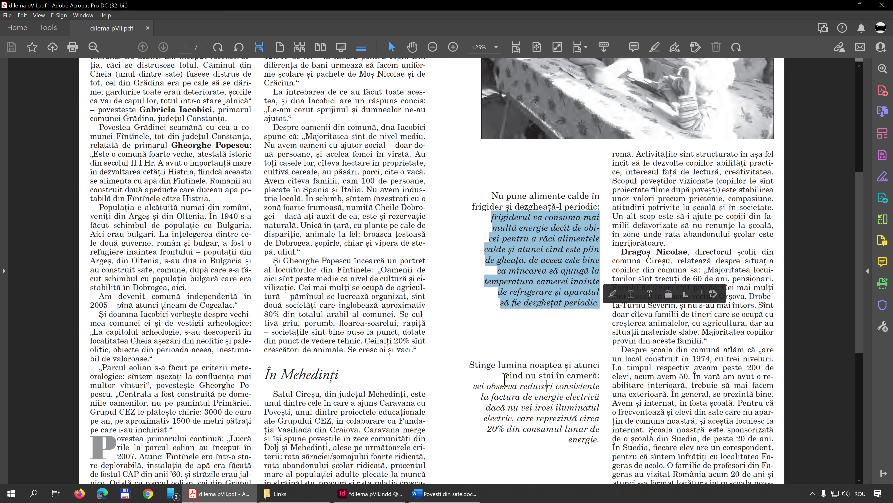
left_click_drag(472, 385, 600, 442)
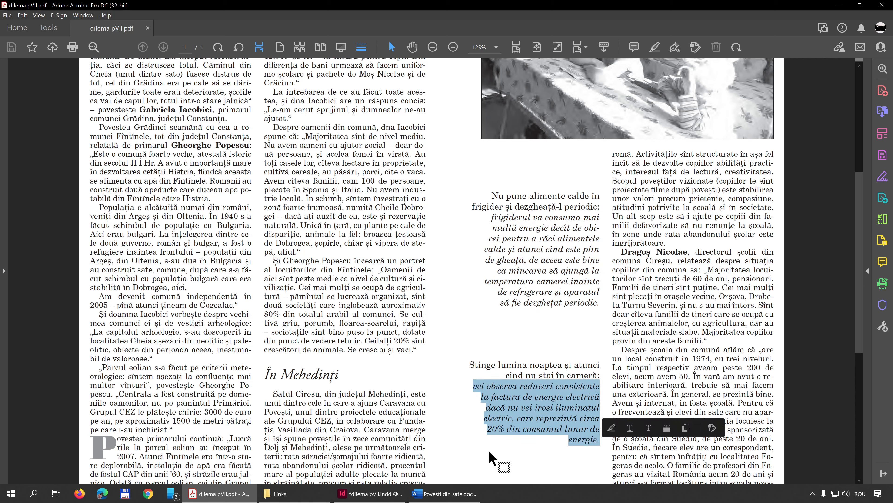
Back in the InDesign layout, set the refrigerator tip's second paragraph, from "frigiderul va consuma" to the end, in Italic.
left_click(370, 493)
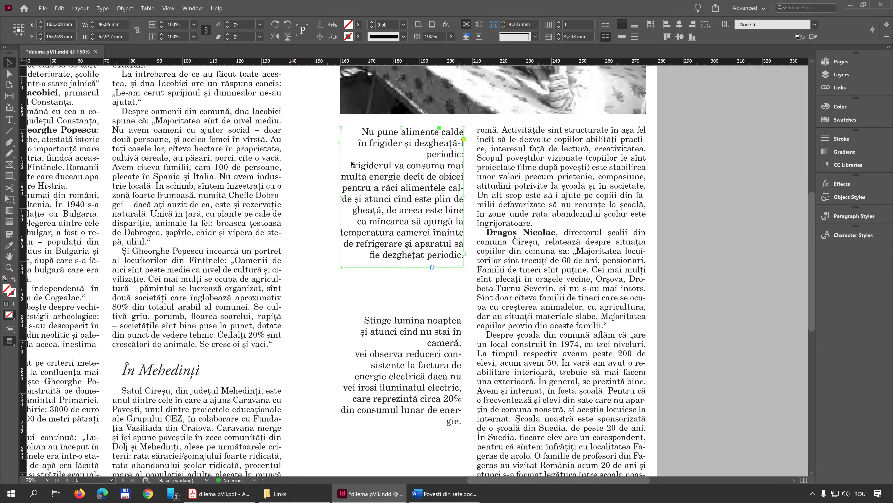
double_click(346, 165)
left_click_drag(346, 166, 471, 257)
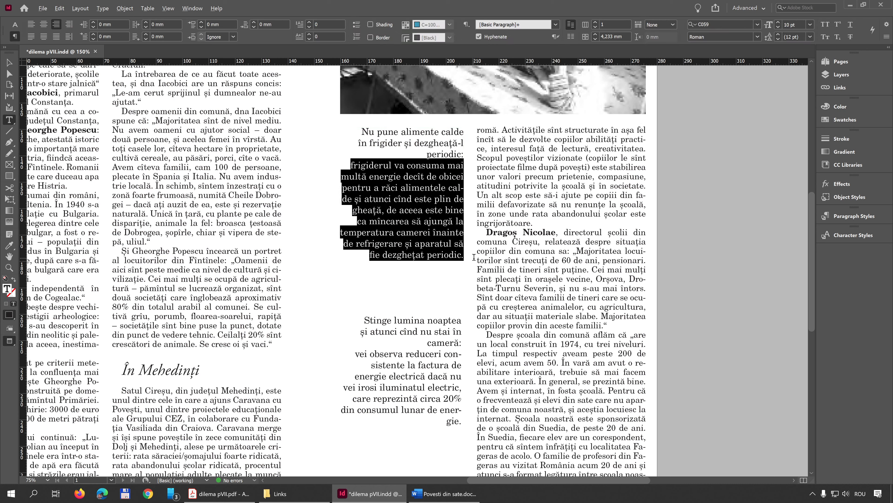
left_click(15, 24)
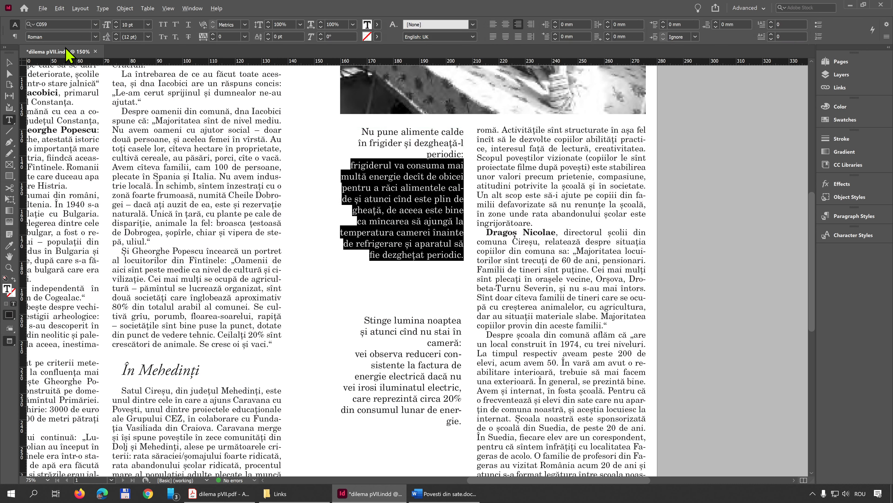
left_click(95, 37)
left_click(74, 57)
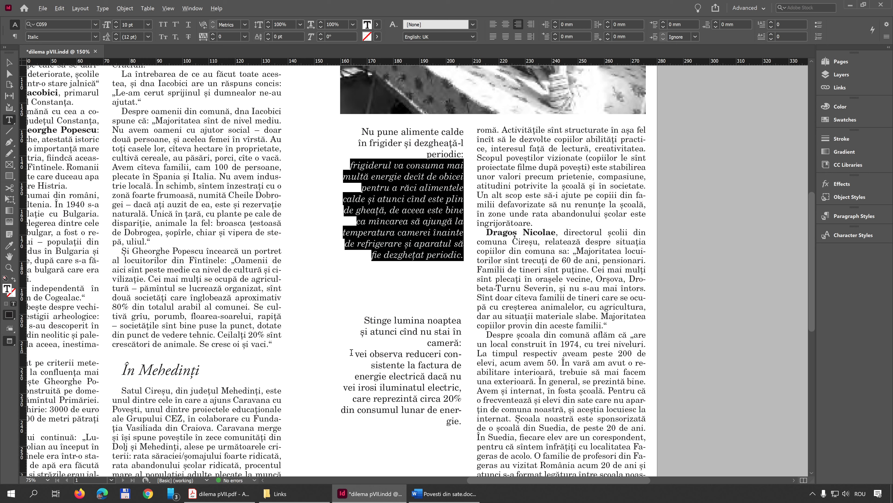
Set the light tip's second paragraph, from "vei observa reduceri" to the end, in Italic and deselect the text.
left_click(393, 355)
left_click_drag(352, 353, 465, 423)
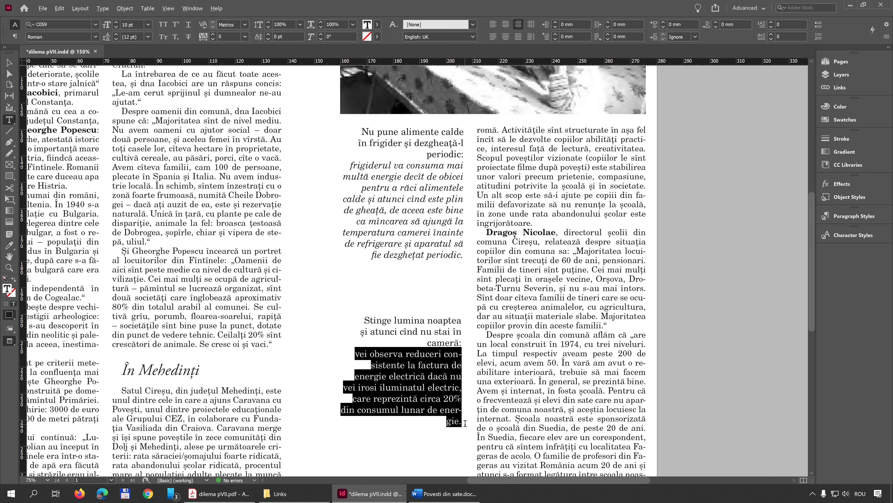
left_click(95, 36)
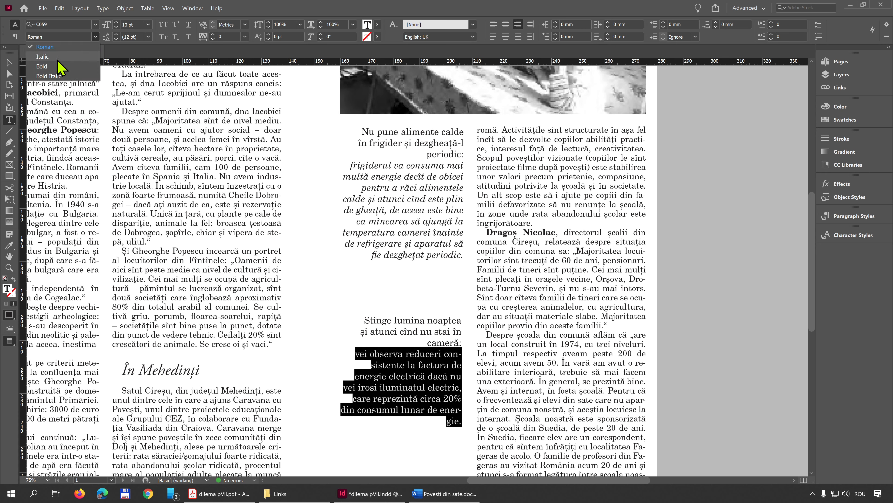
left_click(58, 57)
left_click(9, 62)
left_click(306, 246)
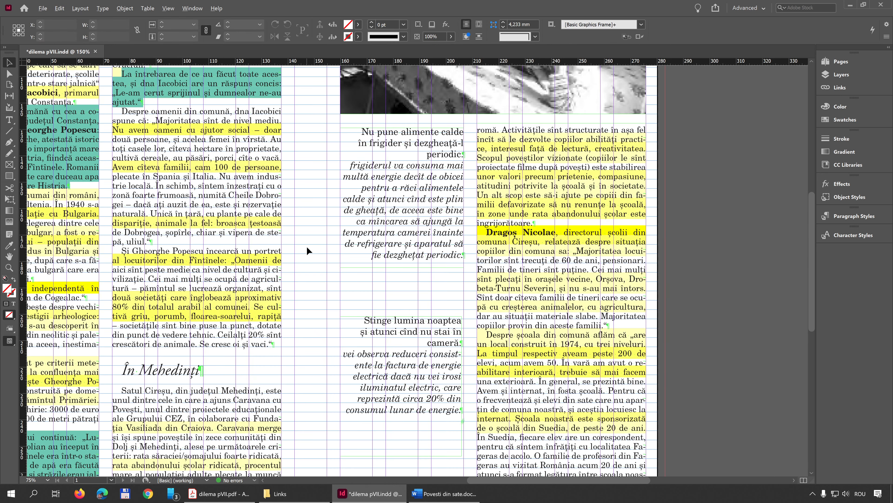
scroll(312, 252, "down", 3)
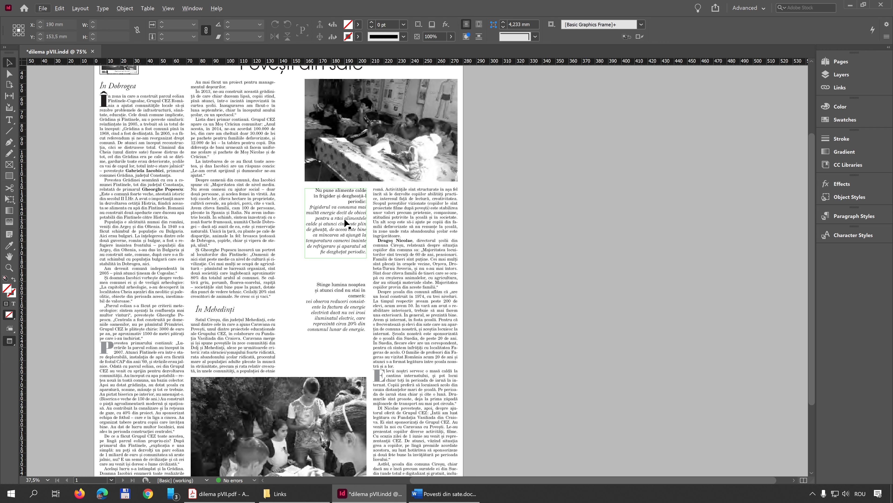
key("alt+w")
key("Down")
key("Down")
key("Right")
key("Escape")
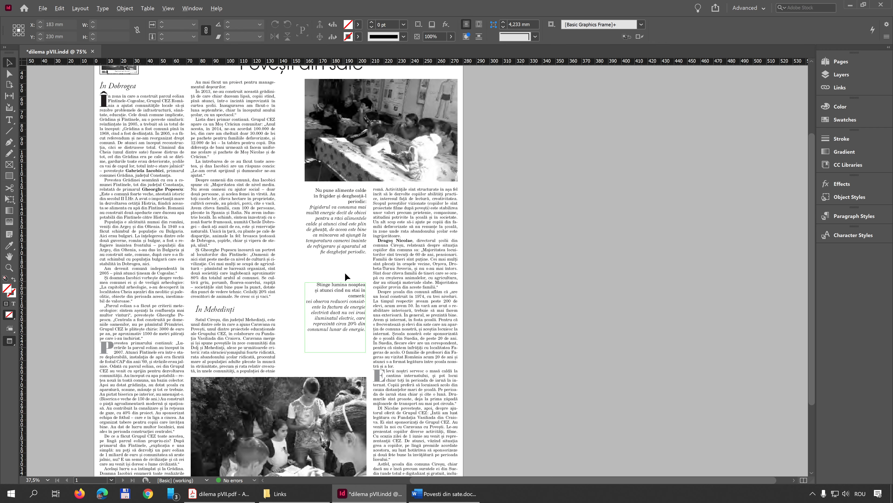
Switch to the reference PDF in Acrobat and examine the empty space above, between and below the two tips.
left_click(218, 493)
left_click_drag(450, 141, 603, 188)
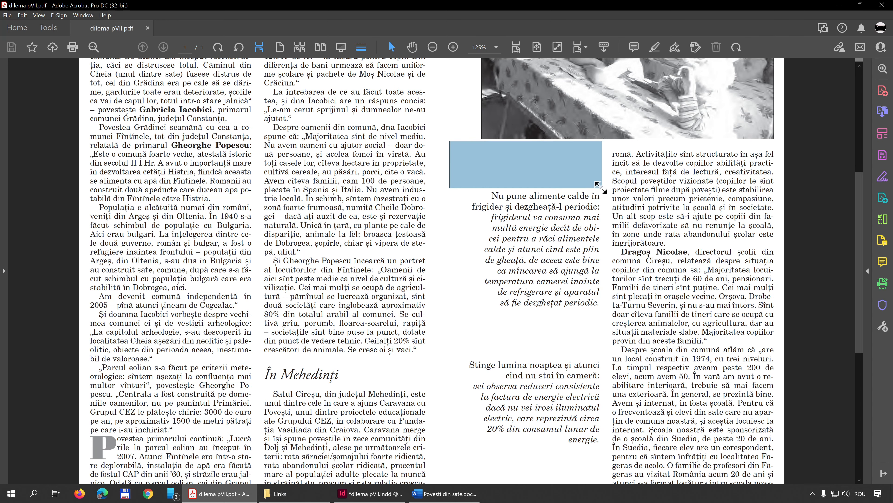
left_click_drag(451, 312, 602, 356)
scroll(461, 367, "down", 3)
left_click_drag(452, 388, 605, 453)
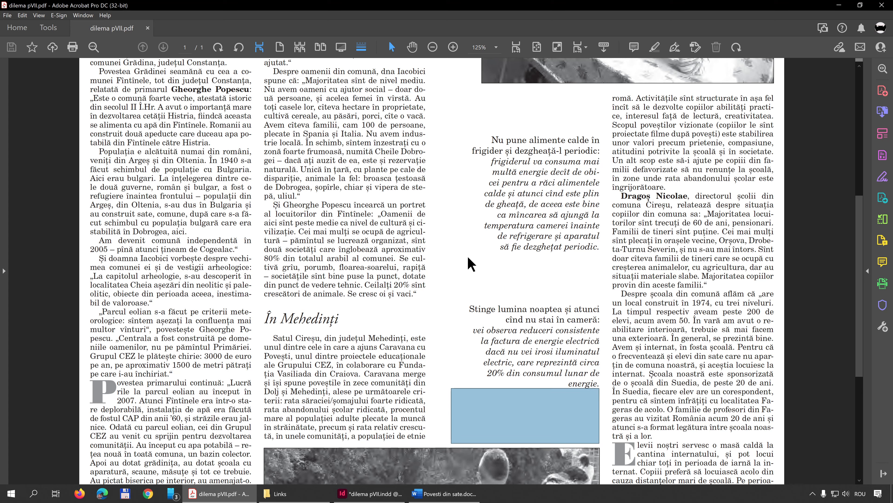
key("Escape")
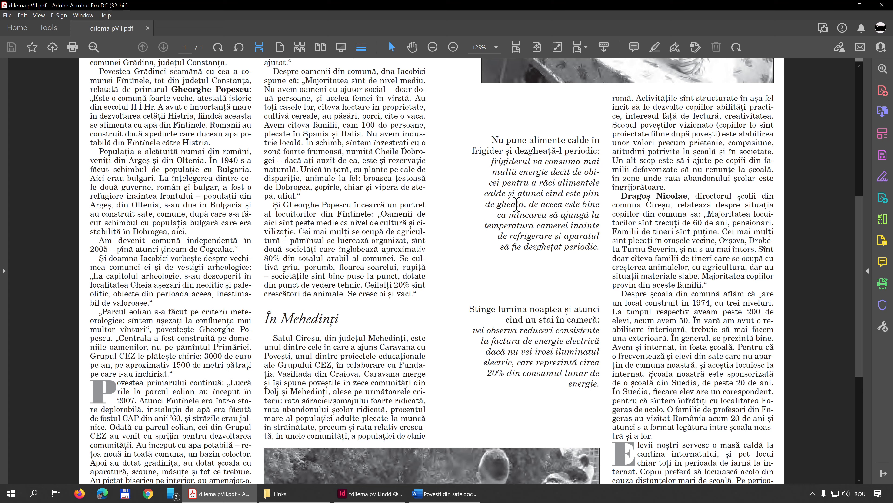
scroll(508, 176, "up", 2)
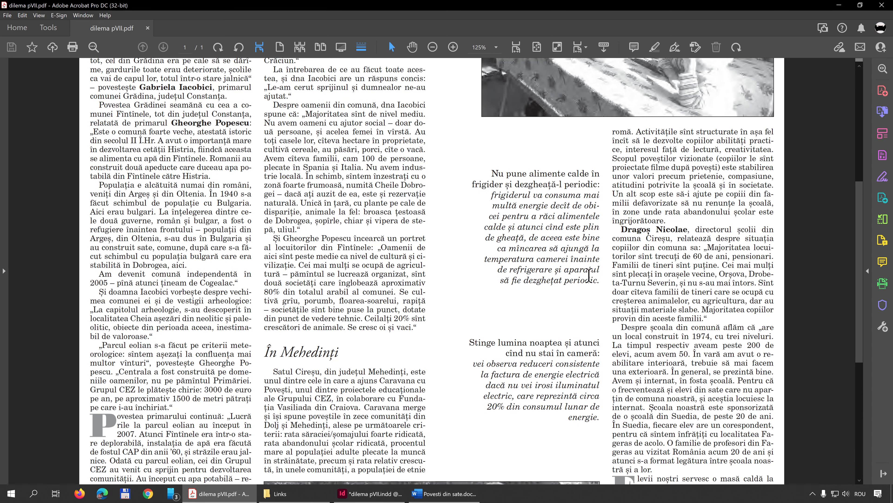
Return to the InDesign layout, examine where the lines break in both tips, and turn off preview mode.
left_click(358, 493)
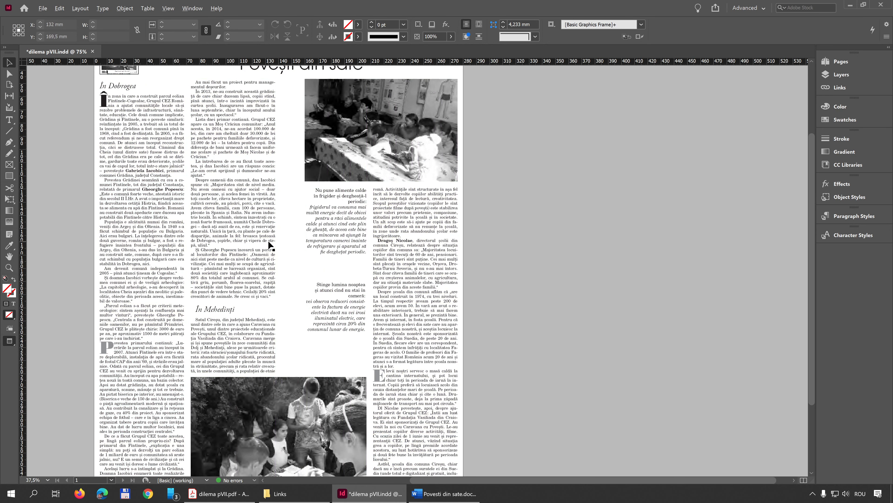
scroll(268, 240, "up", 3)
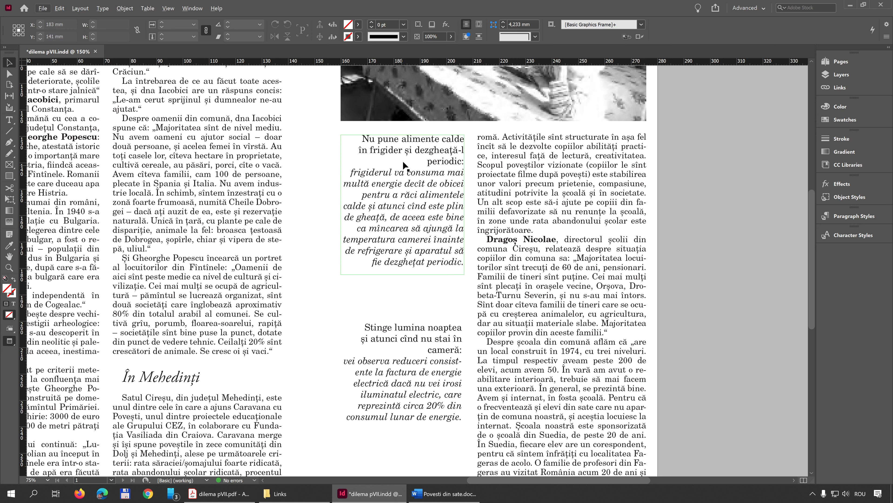
left_click(428, 141)
double_click(423, 161)
left_click_drag(425, 162, 453, 155)
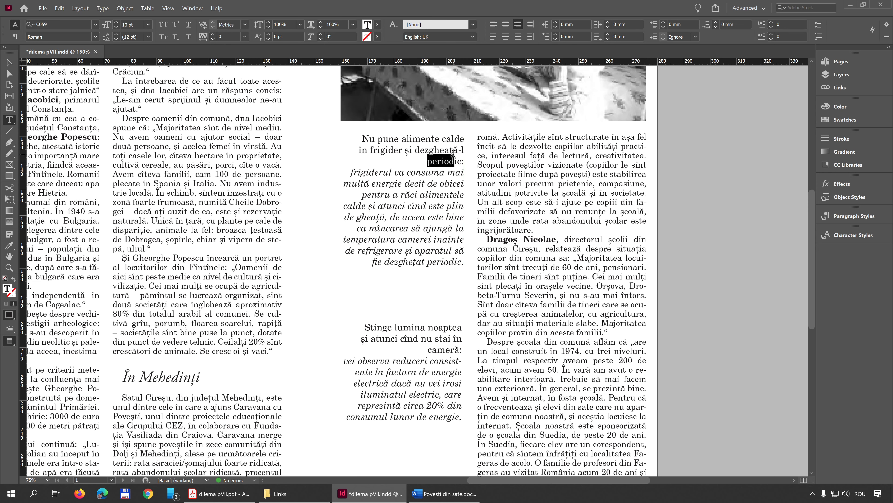
left_click_drag(343, 183, 458, 184)
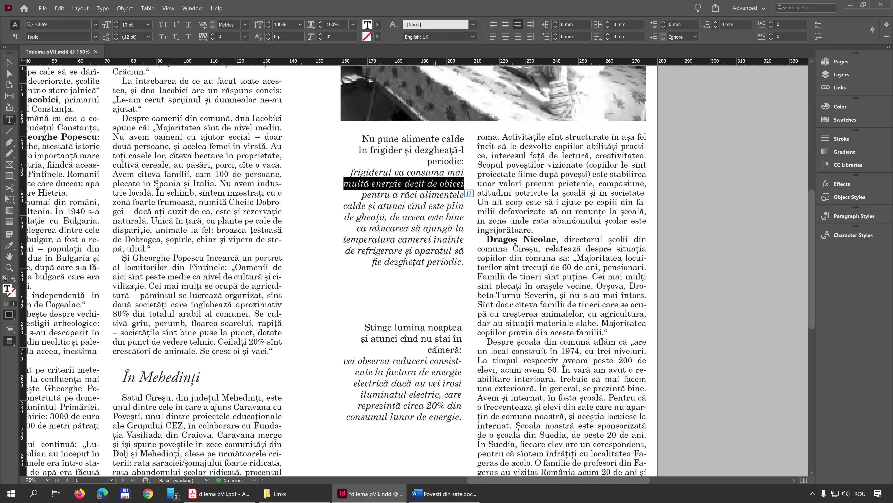
left_click(435, 350)
left_click_drag(433, 348, 463, 359)
left_click(445, 349)
left_click(8, 62)
key("w")
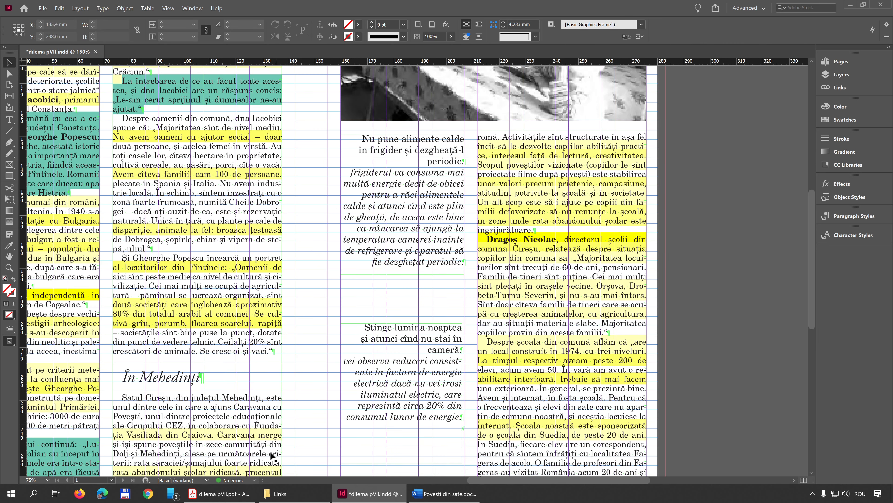
In the reference PDF in Acrobat, examine how far the two tips extend beyond the photo's left edge.
left_click(220, 493)
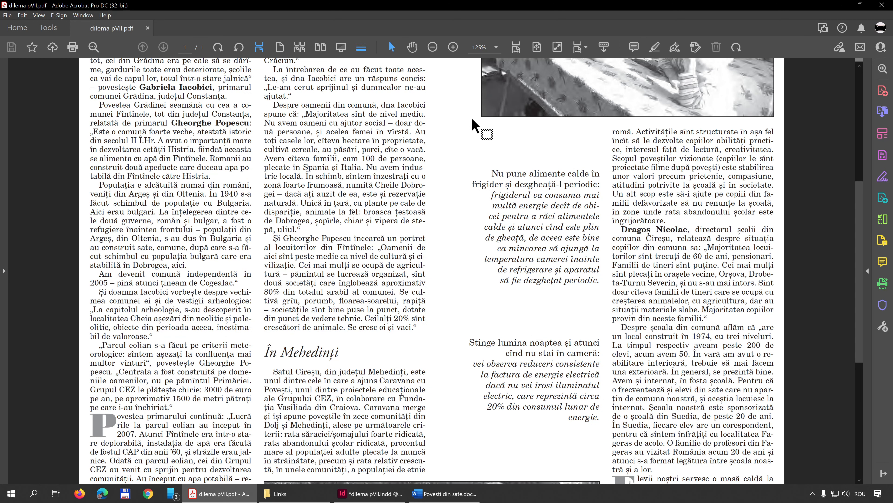
left_click_drag(480, 108, 445, 442)
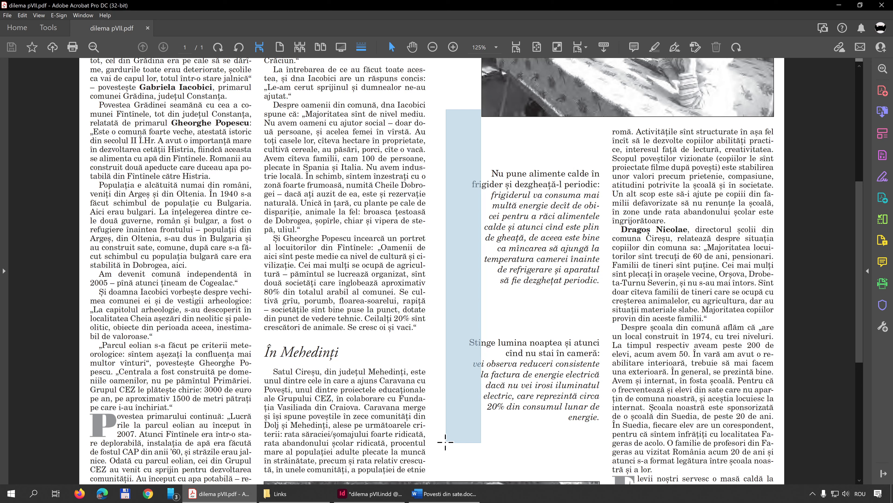
left_click_drag(446, 442, 444, 441)
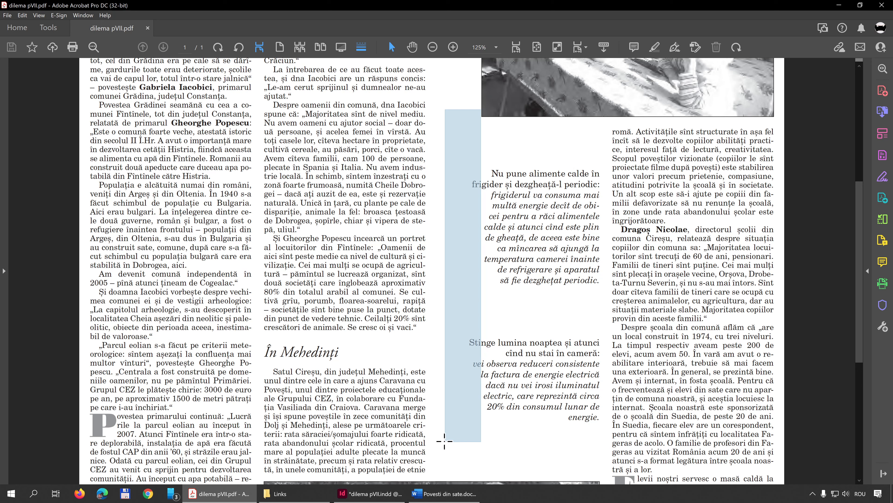
Gauge the tips' overhang in the reference PDF, return to InDesign and widen the fridge tip's frame leftward to 51.85 mm.
left_click_drag(444, 441, 421, 471)
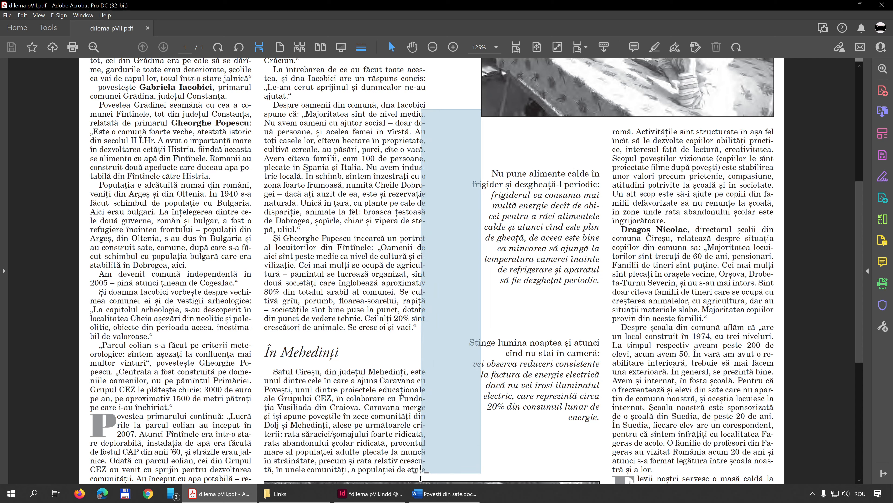
left_click_drag(421, 472, 421, 472)
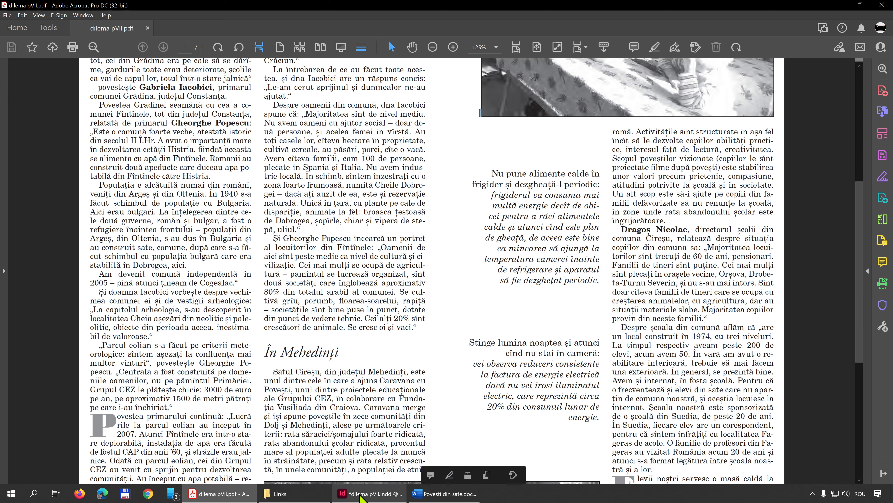
left_click(369, 494)
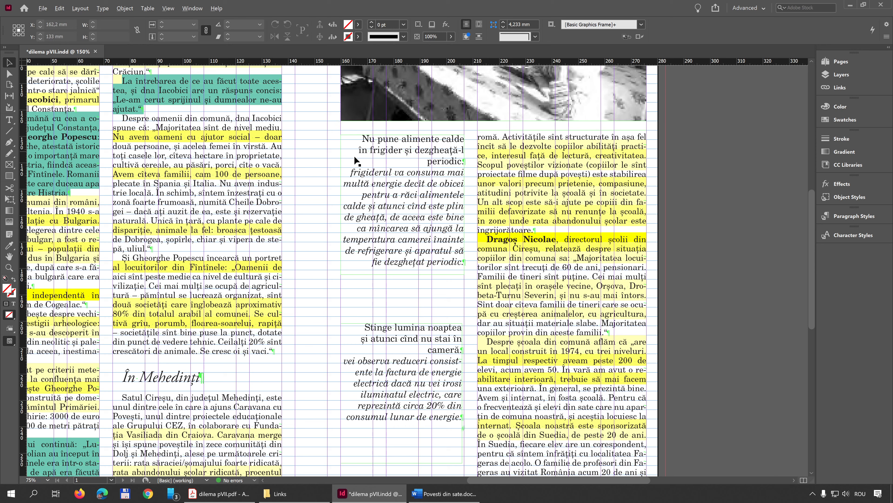
left_click(345, 221)
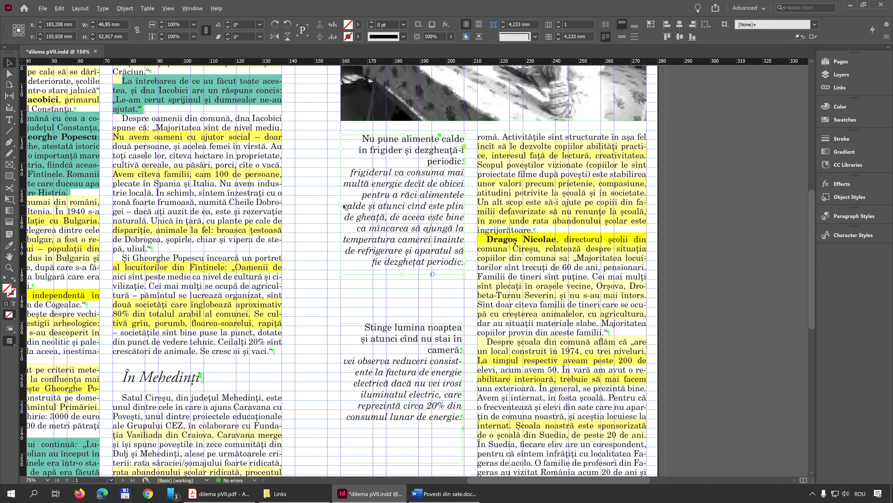
mouse_move(341, 204)
left_mouse_down()
mouse_move(327, 205)
mouse_move(352, 204)
mouse_move(327, 204)
left_mouse_up()
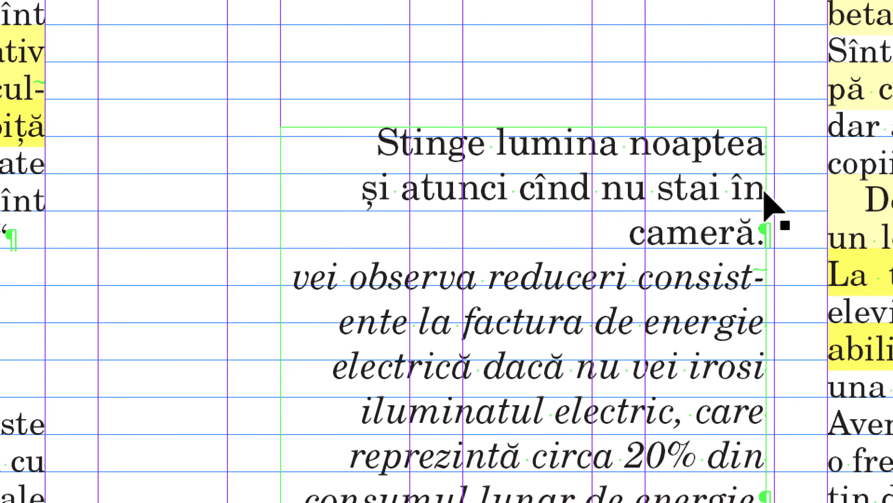
Snap the top of the light tip's frame to a baseline grid line and widen the frame leftward to 51.85 mm.
left_click(738, 165)
left_click_drag(705, 192, 714, 204)
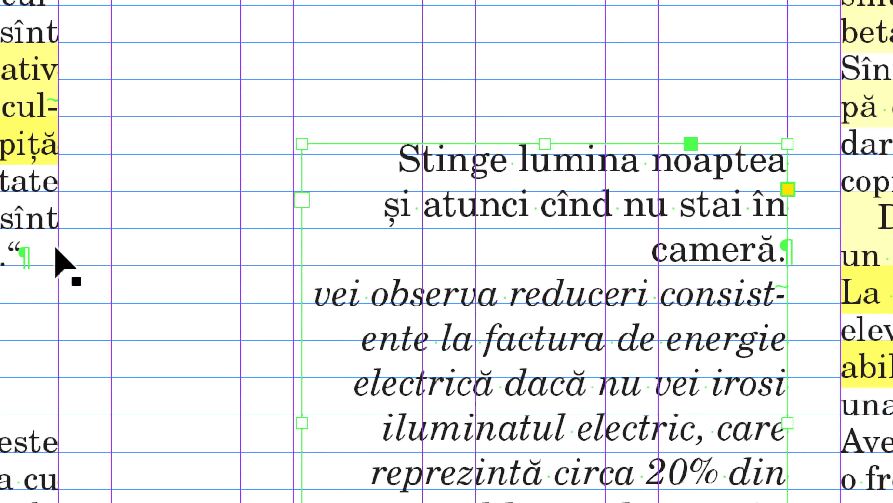
left_click_drag(303, 144, 293, 154)
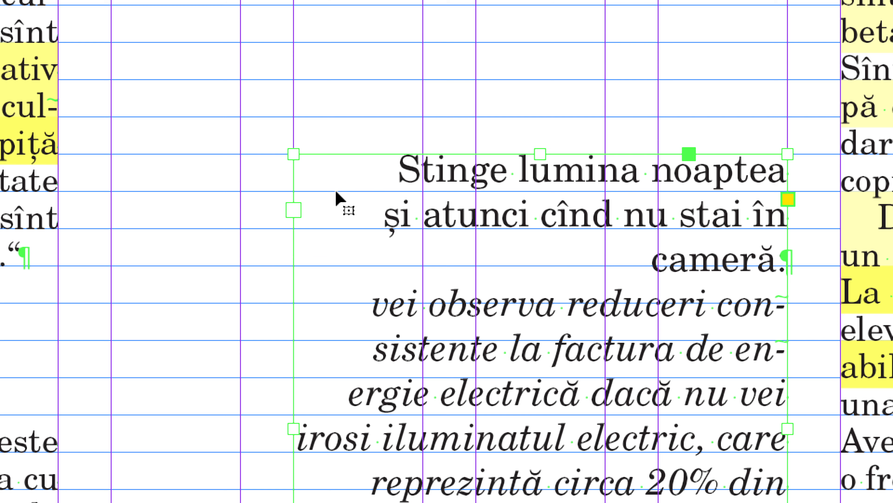
left_click_drag(294, 153, 241, 154)
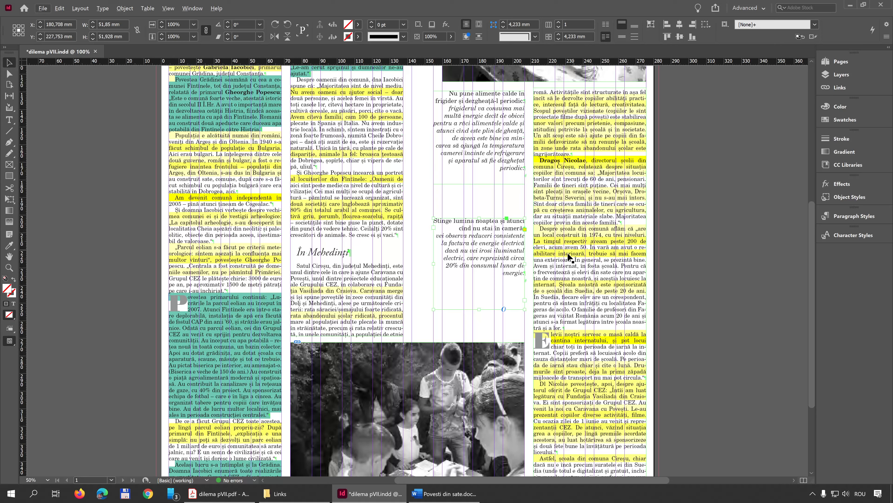
scroll(508, 211, "up", 2)
left_click(490, 213)
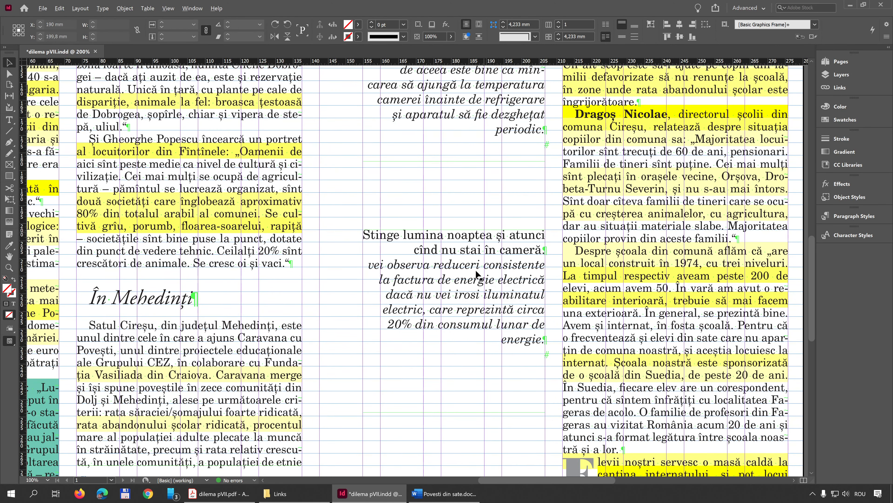
Examine the line breaks and vertical spacing of both tips in preview mode, up close and against the surrounding page.
key("w")
scroll(467, 203, "up", 3)
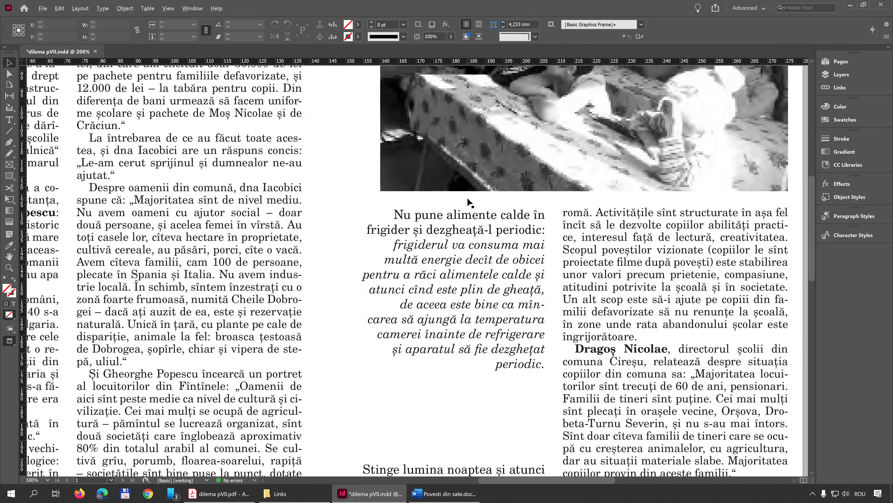
scroll(459, 217, "down", 4)
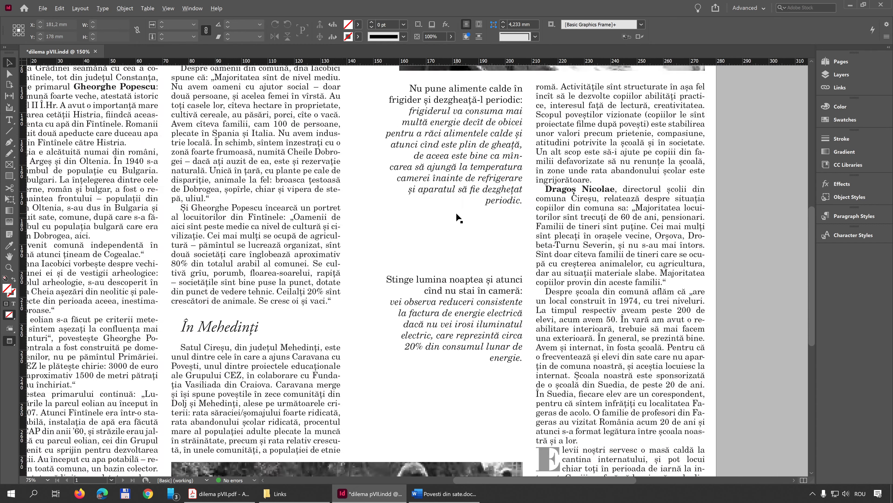
scroll(459, 217, "up", 3)
scroll(456, 219, "down", 2)
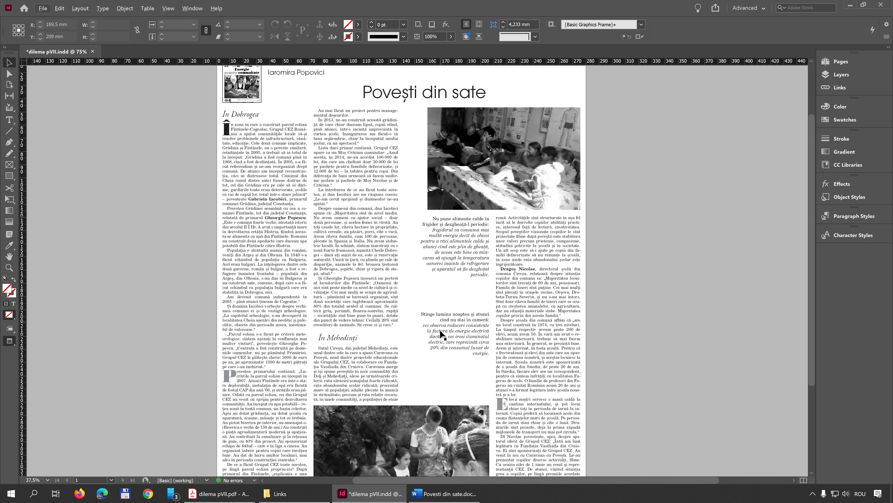
key("w")
key("w")
left_click(461, 313)
key("w")
Shorten the light tip's frame to about 35.3 mm high and move it down about 14 mm.
scroll(461, 312, "up", 2)
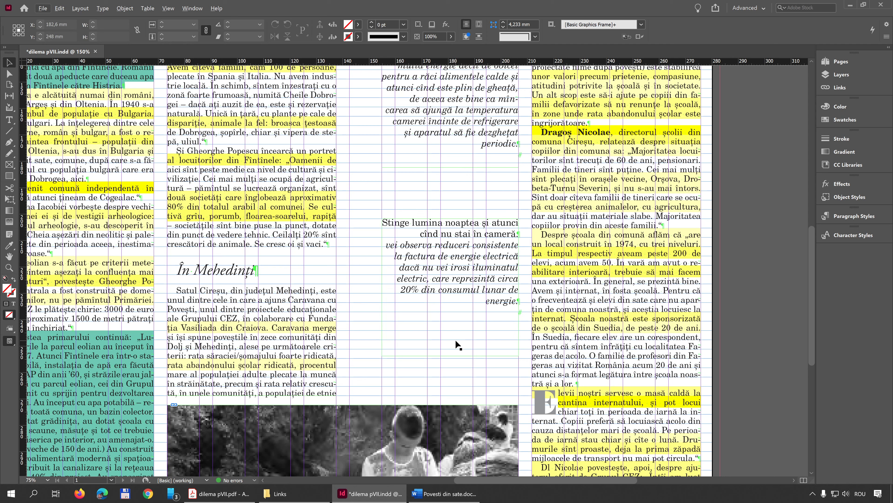
left_click(452, 355)
left_click_drag(452, 356, 454, 302)
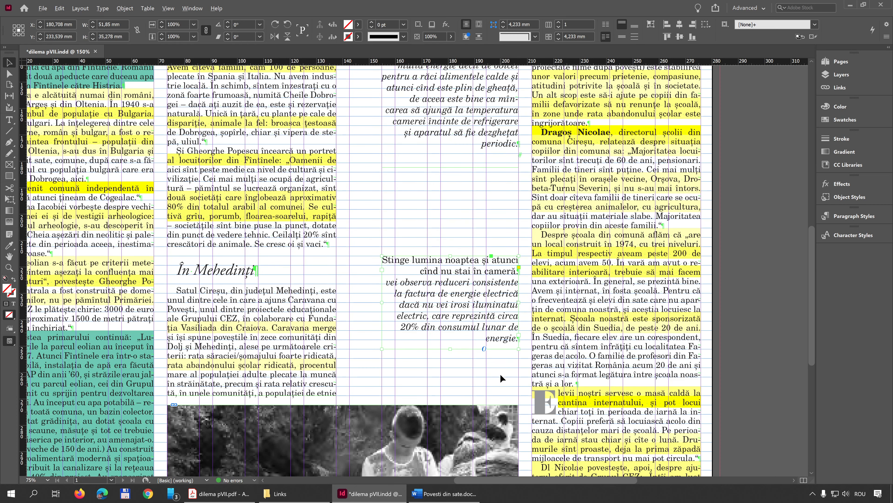
Move the fridge tip down about 16 mm to leave a gap below the photo, and deselect it.
scroll(500, 353, "up", 5)
left_click(508, 231)
left_click_drag(508, 231, 505, 291)
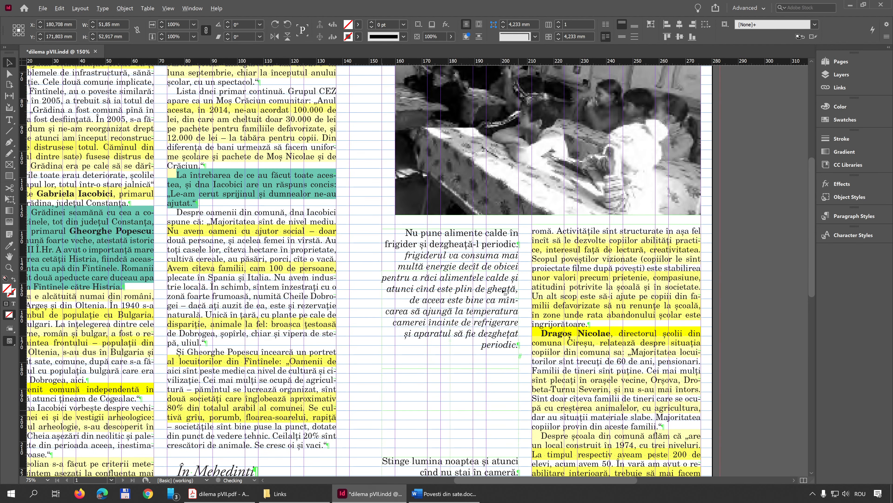
scroll(505, 291, "down", 3)
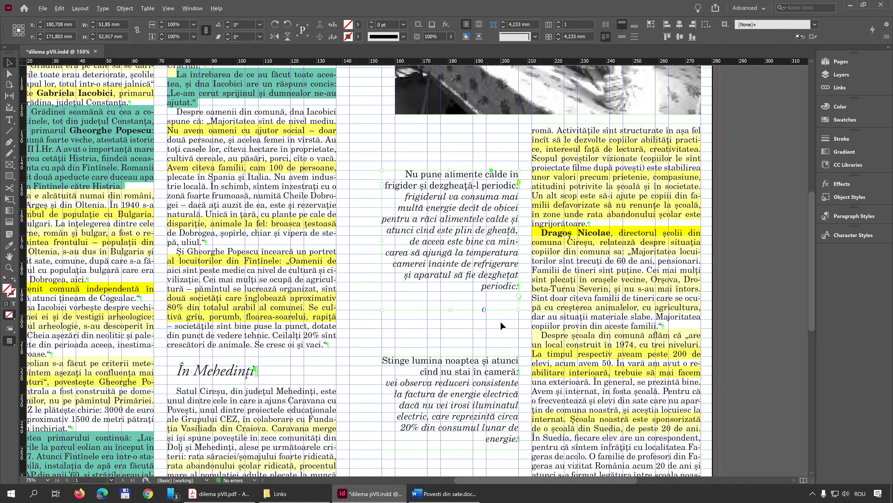
left_click(357, 299)
Examine how the two tips sit in relation to the photos and columns on the whole page in preview mode.
key("ctrl+1")
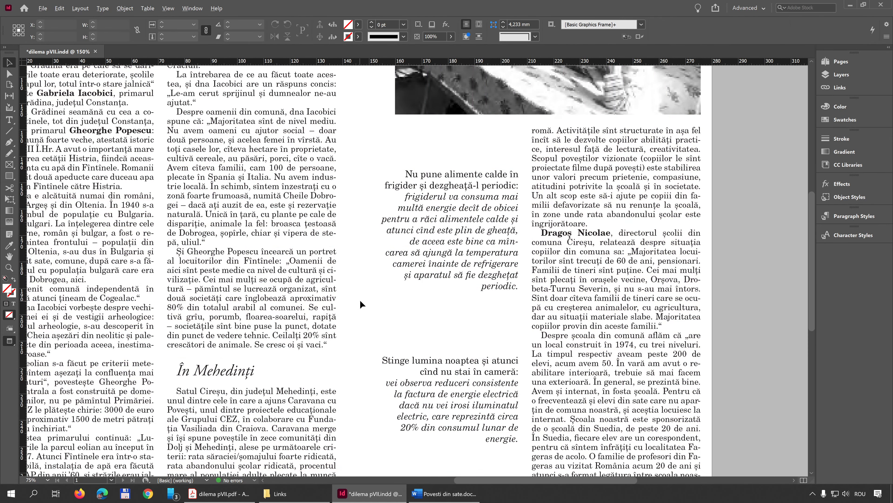
key("w")
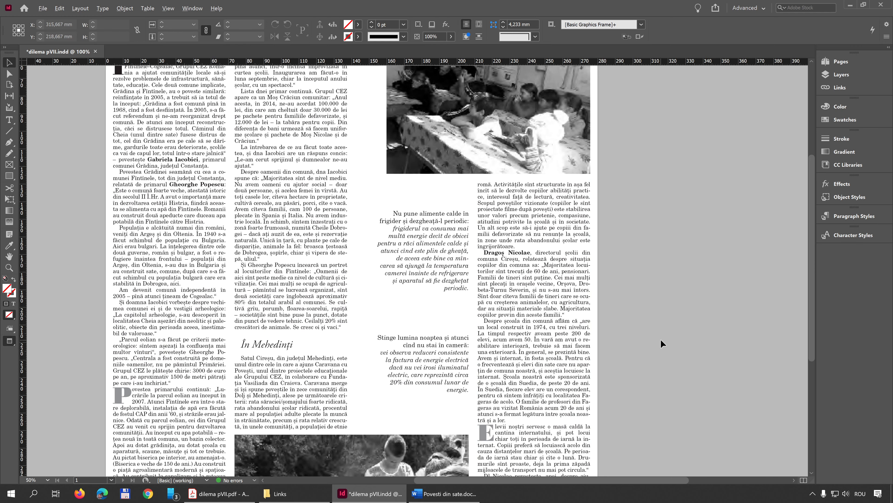
key("ctrl+5")
key("ctrl+equal")
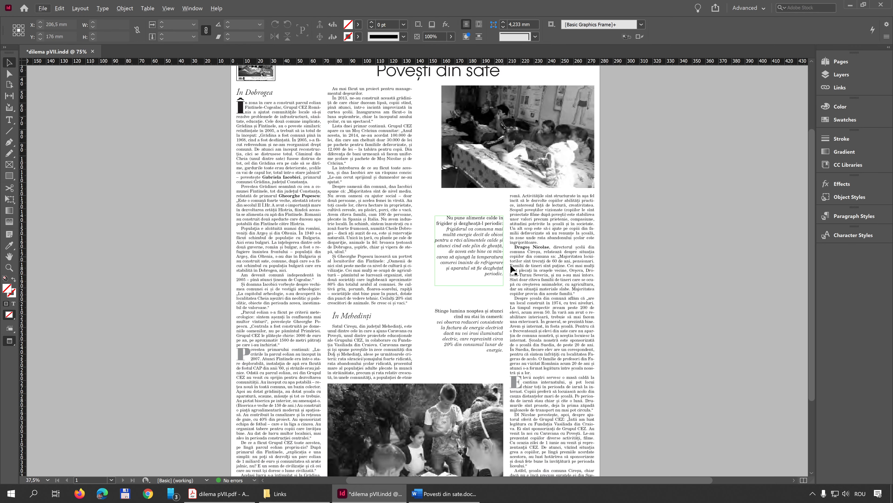
key("ctrl+minus")
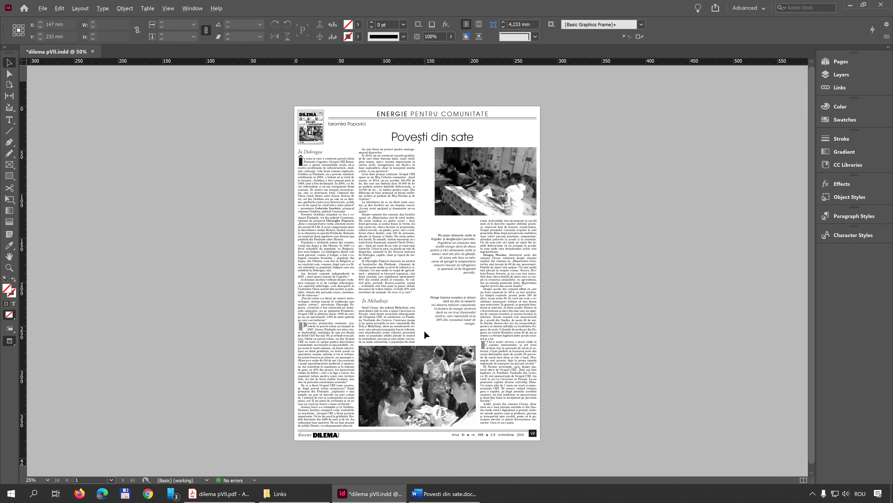
key("ctrl+equal")
key("ctrl+minus")
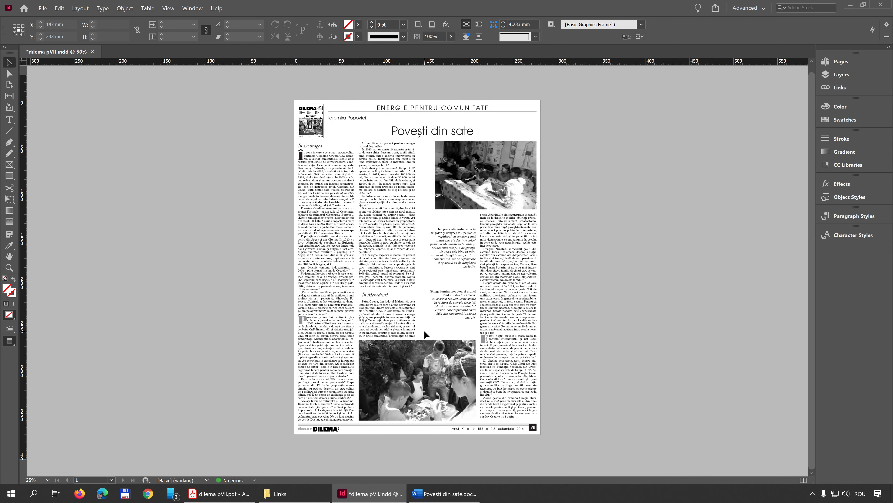